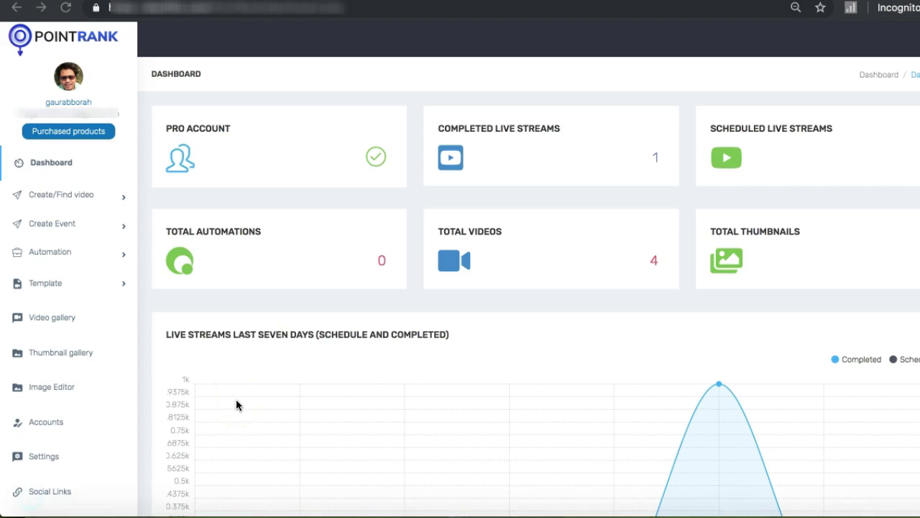
# Search the Find/Create Video page for 'affiliate marketing'.
pyautogui.click(233, 402)
pyautogui.click(59, 195)
pyautogui.click(61, 224)
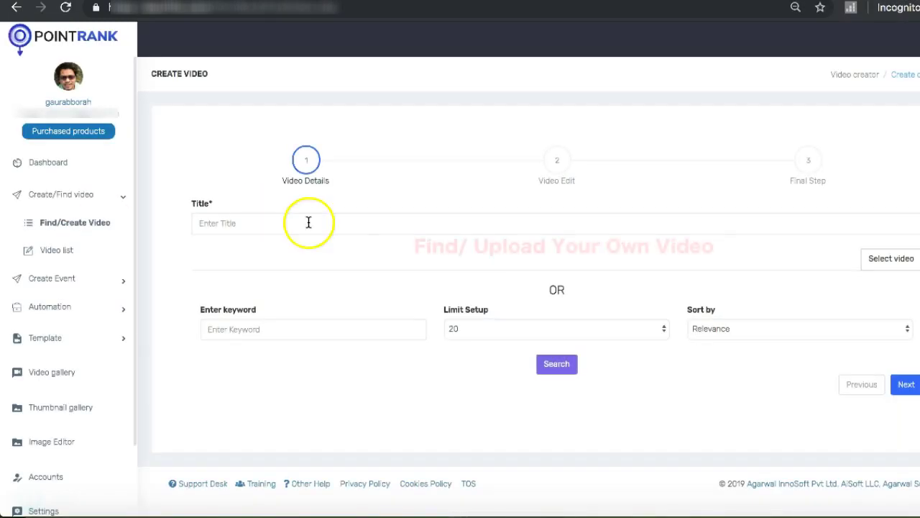
pyautogui.click(368, 330)
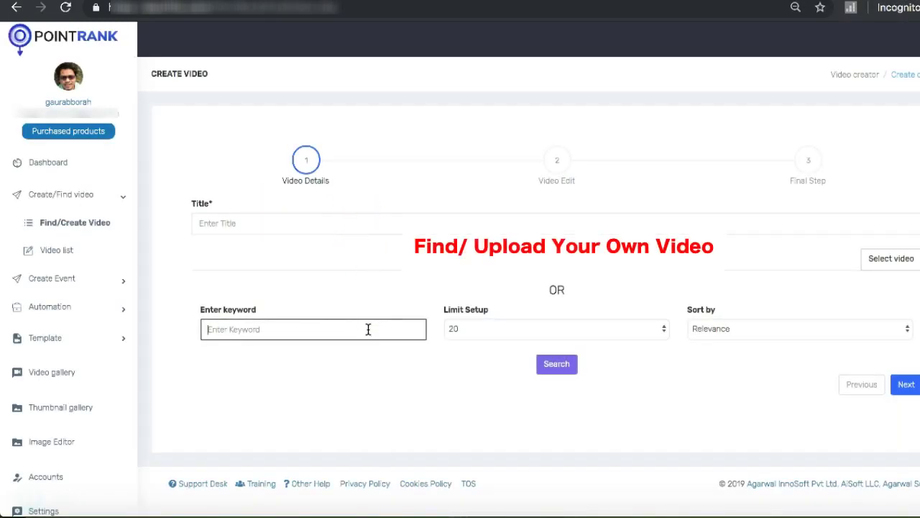
pyautogui.write('affiliate marketing')
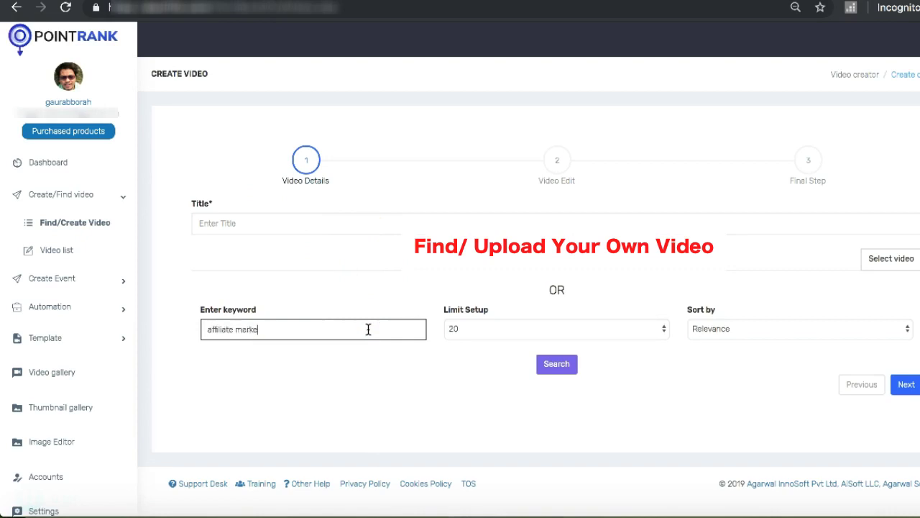
pyautogui.click(548, 365)
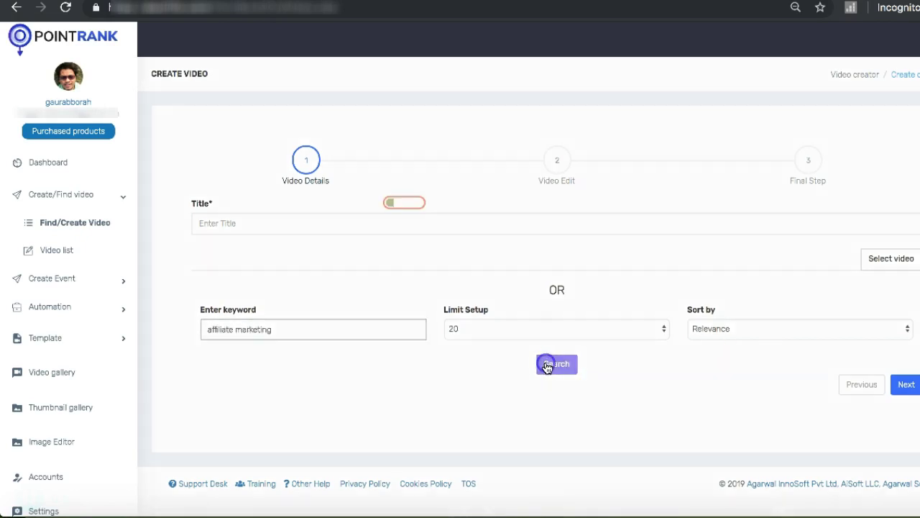
# Select the 'How He Made $45,000' video from the search results.
pyautogui.click(546, 257)
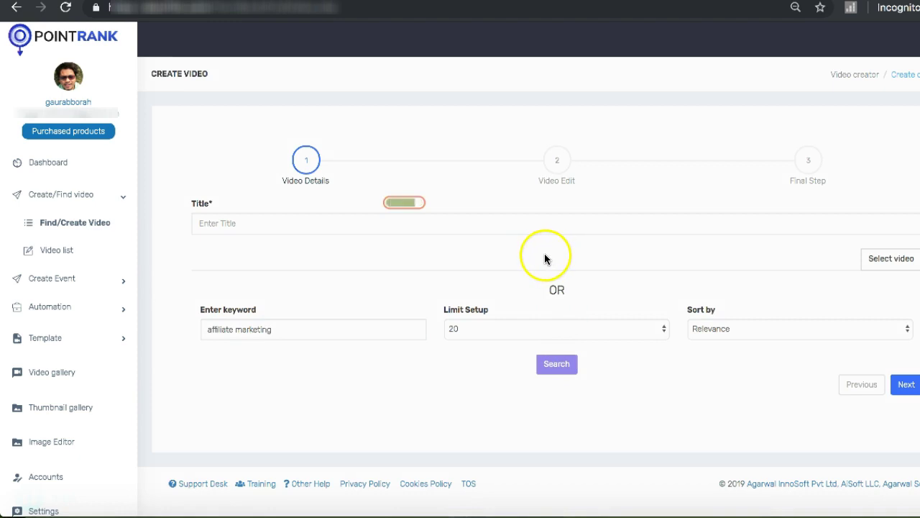
pyautogui.scroll(-2, 535, 267)
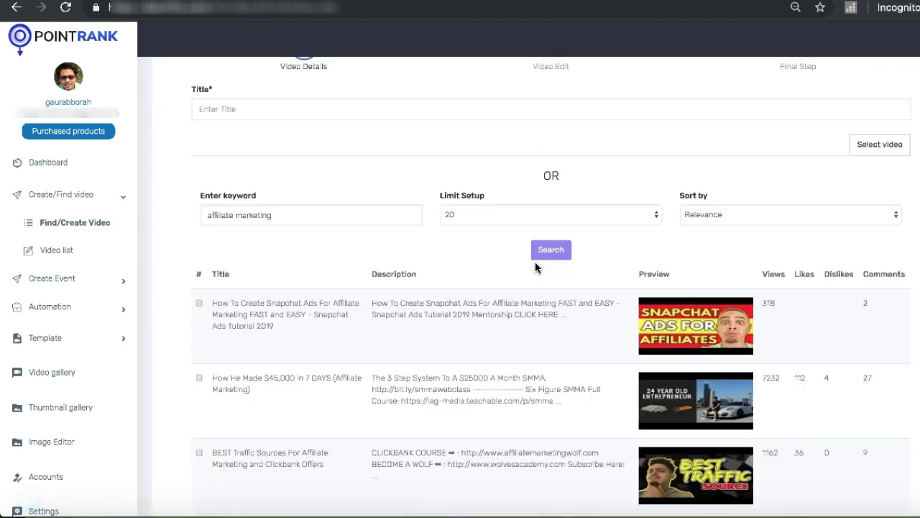
pyautogui.scroll(-5, 535, 268)
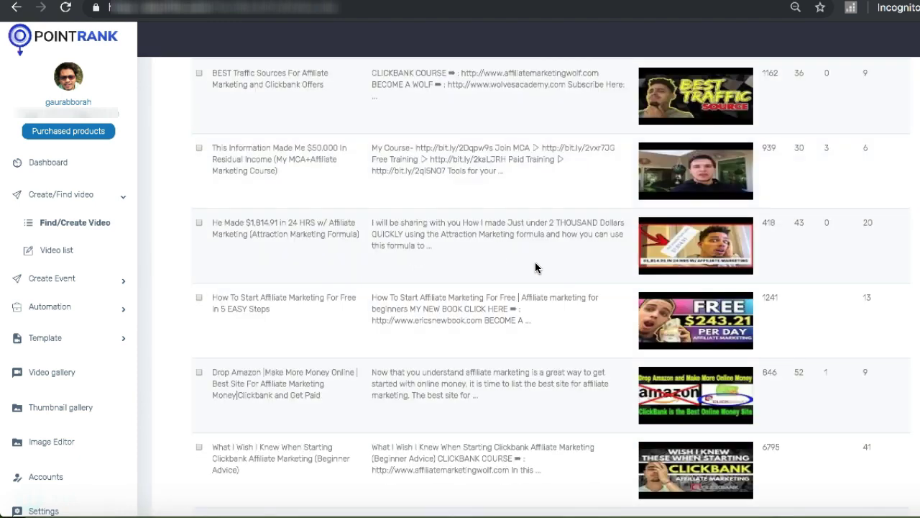
pyautogui.scroll(-5, 535, 267)
pyautogui.scroll(15, 539, 259)
pyautogui.scroll(-3, 546, 264)
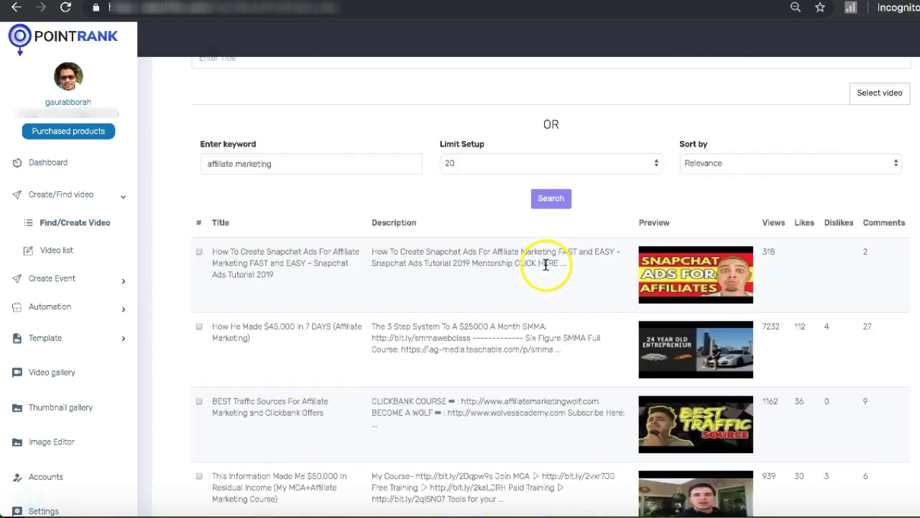
pyautogui.scroll(-3, 546, 265)
pyautogui.click(199, 154)
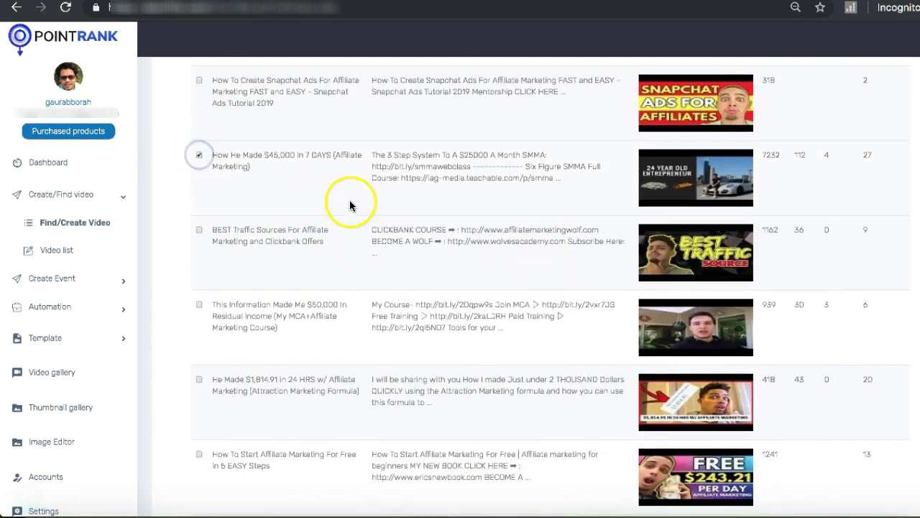
# Give the chosen video the title 'aff'.
pyautogui.scroll(-10, 350, 206)
pyautogui.click(893, 388)
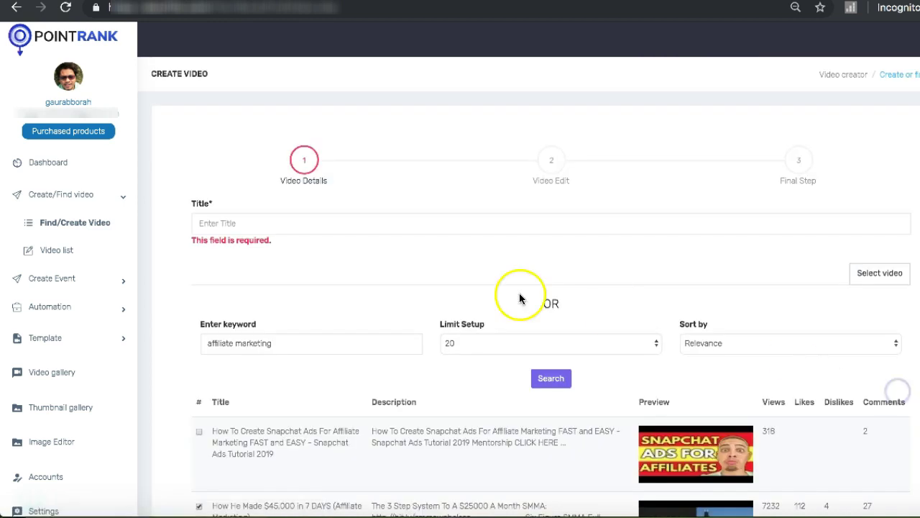
pyautogui.click(294, 218)
pyautogui.write('aff')
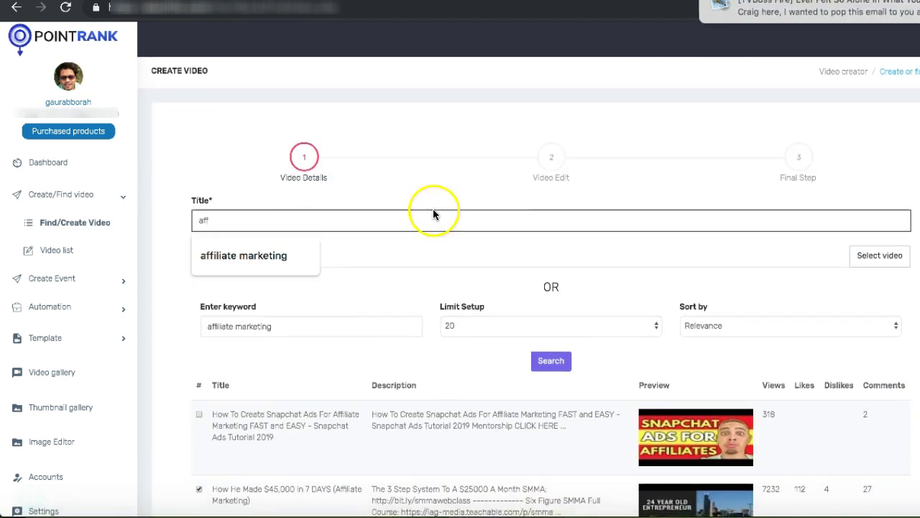
pyautogui.scroll(-10, 841, 329)
# Skip the inbuilt lower third, submit the 'aff' video and acknowledge the Data Submitted message.
pyautogui.click(889, 472)
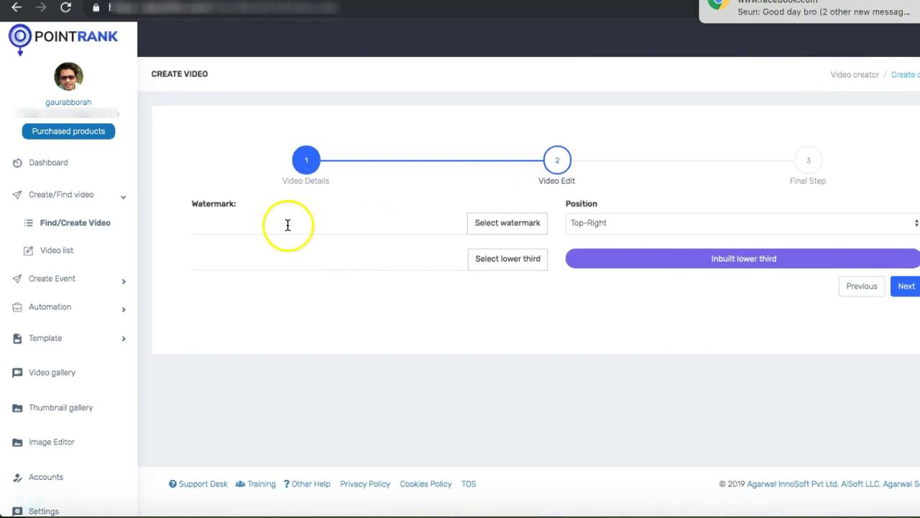
pyautogui.click(788, 257)
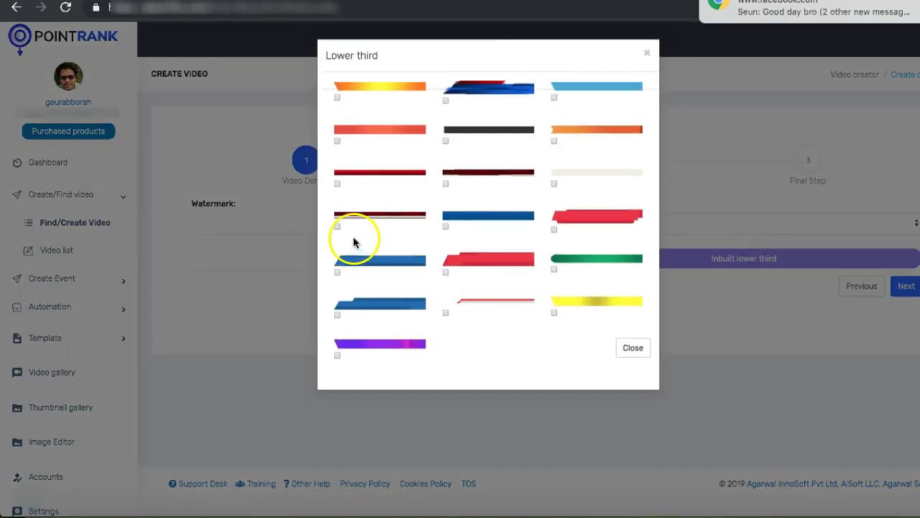
pyautogui.click(633, 347)
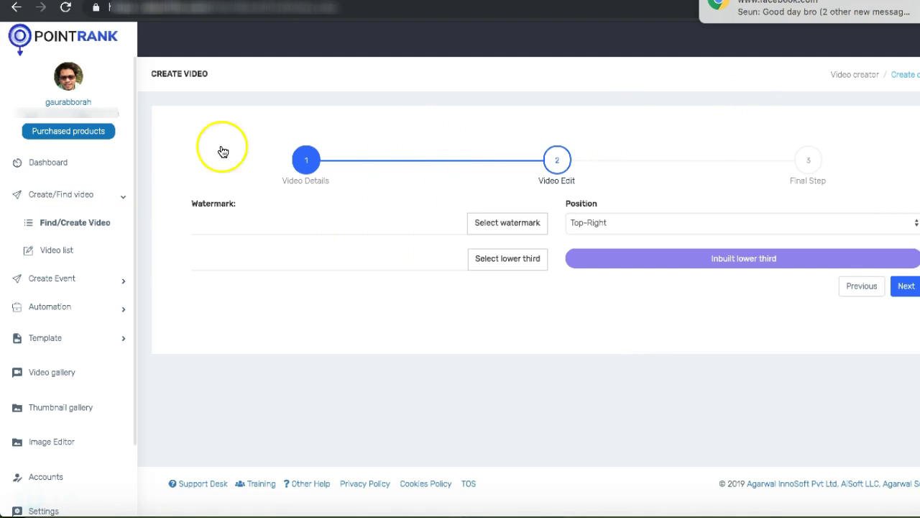
pyautogui.click(905, 286)
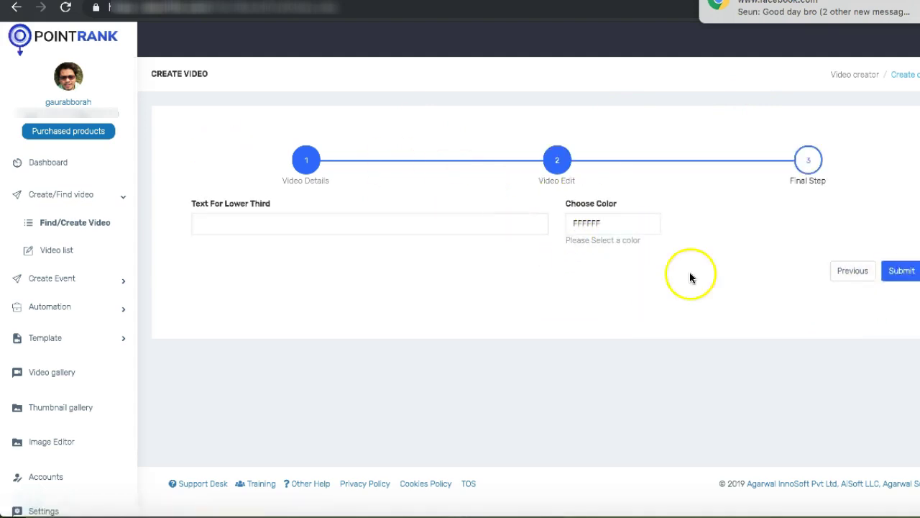
pyautogui.click(902, 270)
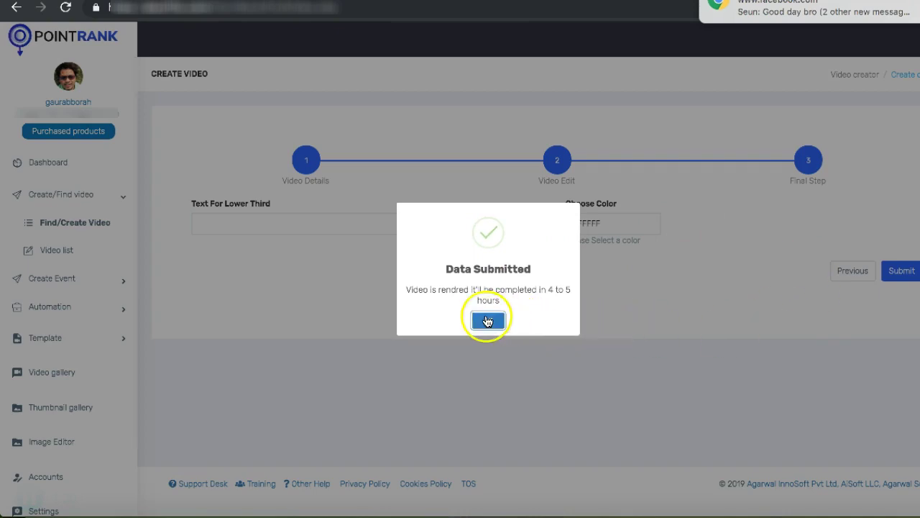
pyautogui.click(486, 322)
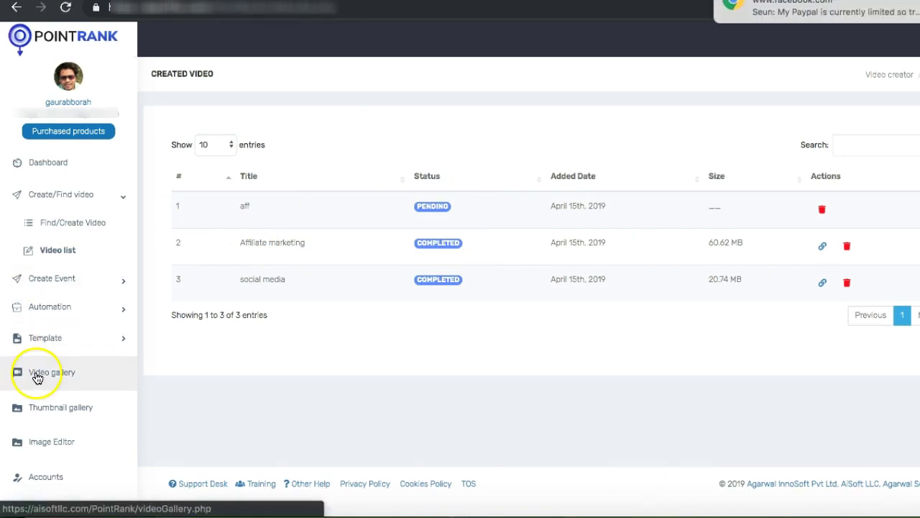
# Go to the Automation Event page from the sidebar's Automation menu.
pyautogui.click(61, 278)
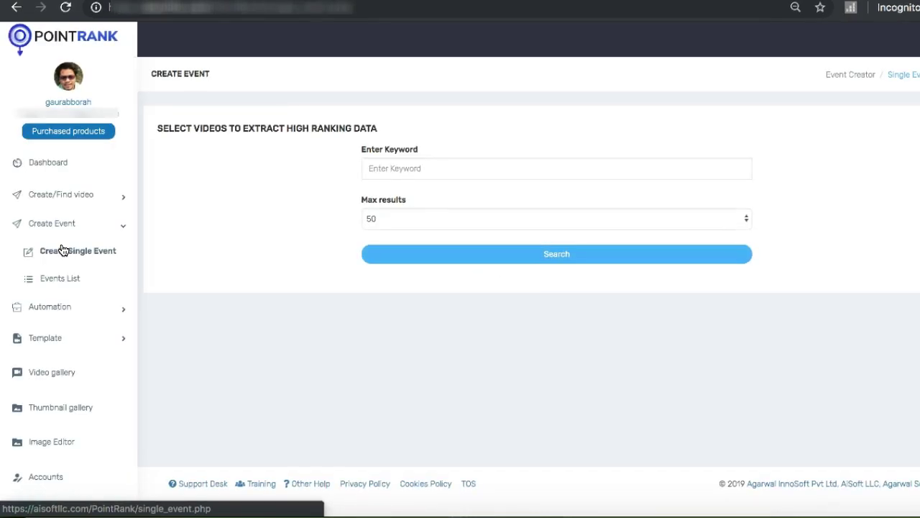
pyautogui.click(79, 226)
pyautogui.click(82, 227)
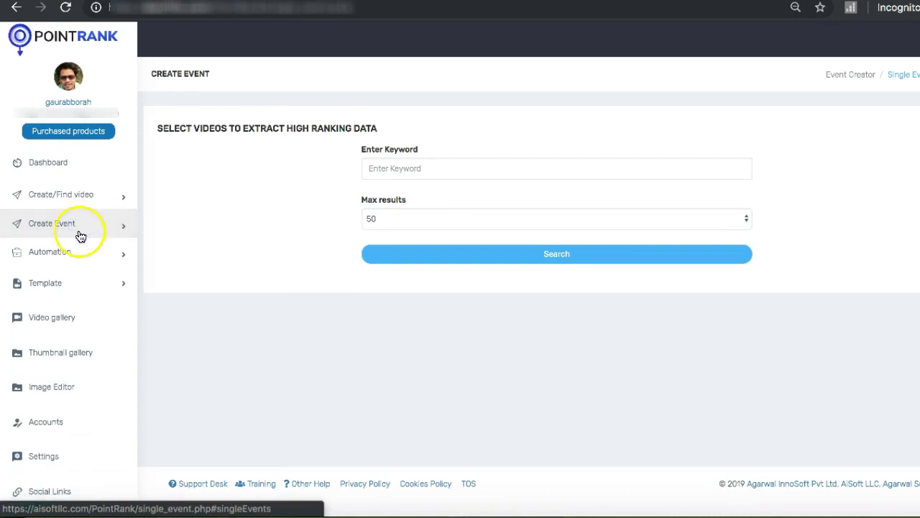
pyautogui.click(71, 254)
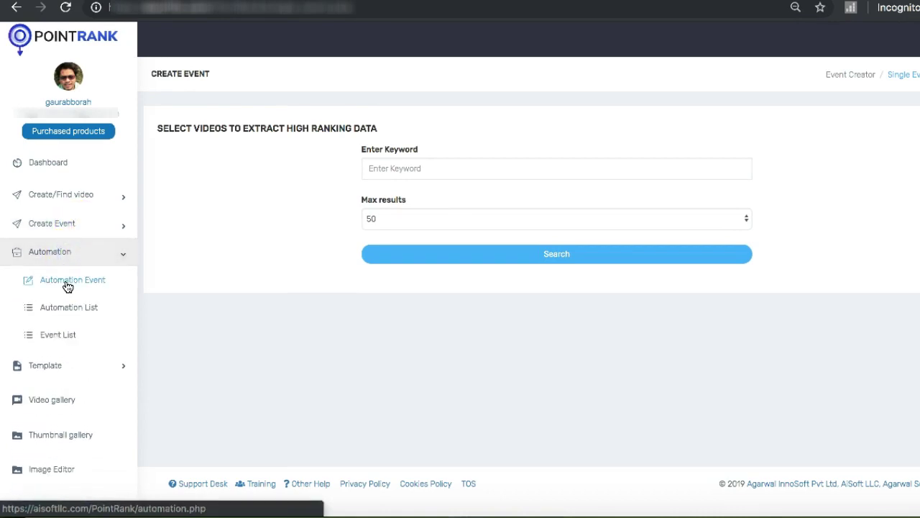
pyautogui.click(69, 284)
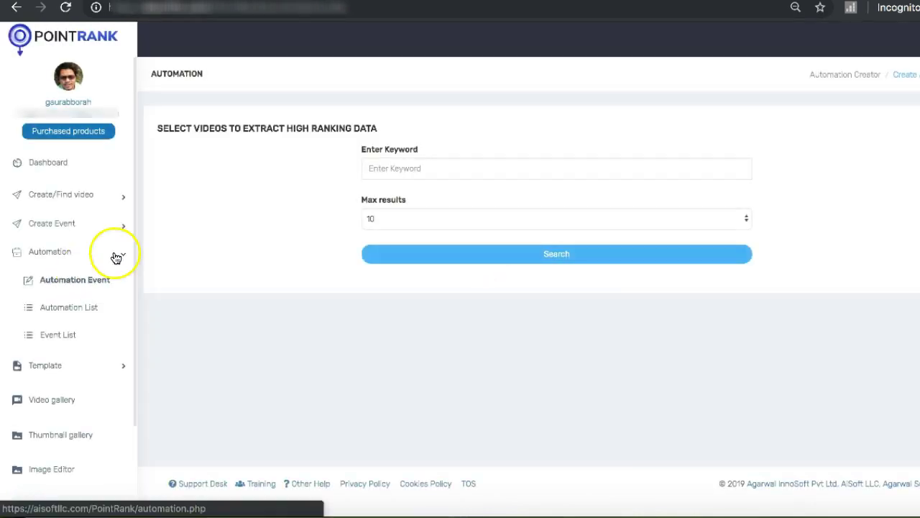
# Search 'affiliate marketing' for the automation with Max results set to 10.
pyautogui.click(385, 171)
pyautogui.write('af')
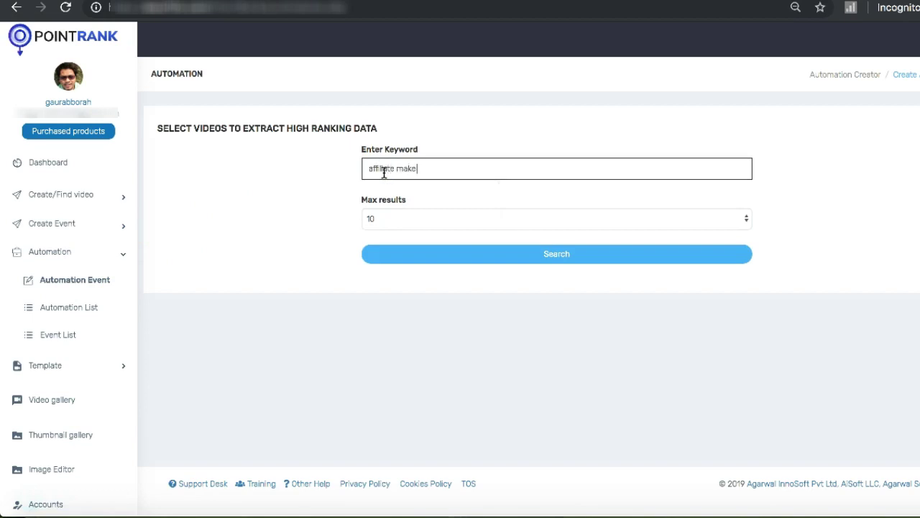
pyautogui.write('filiate marketing')
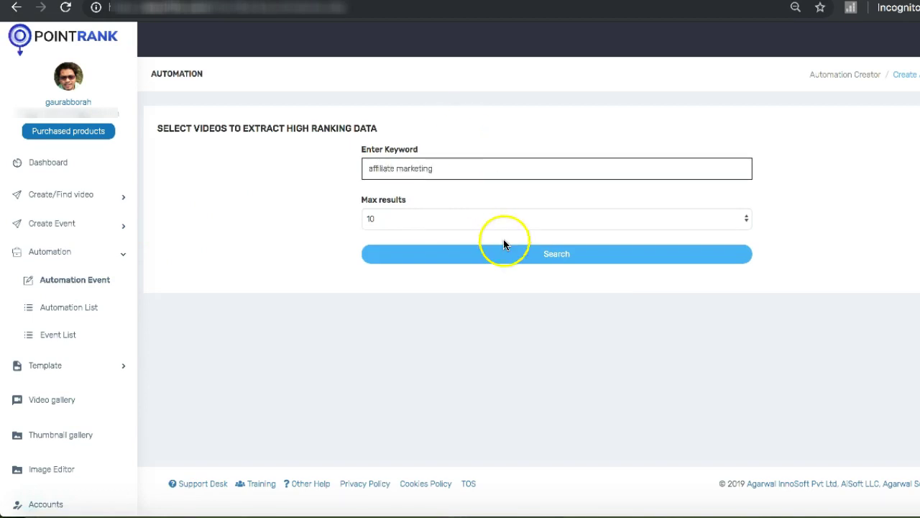
pyautogui.click(504, 253)
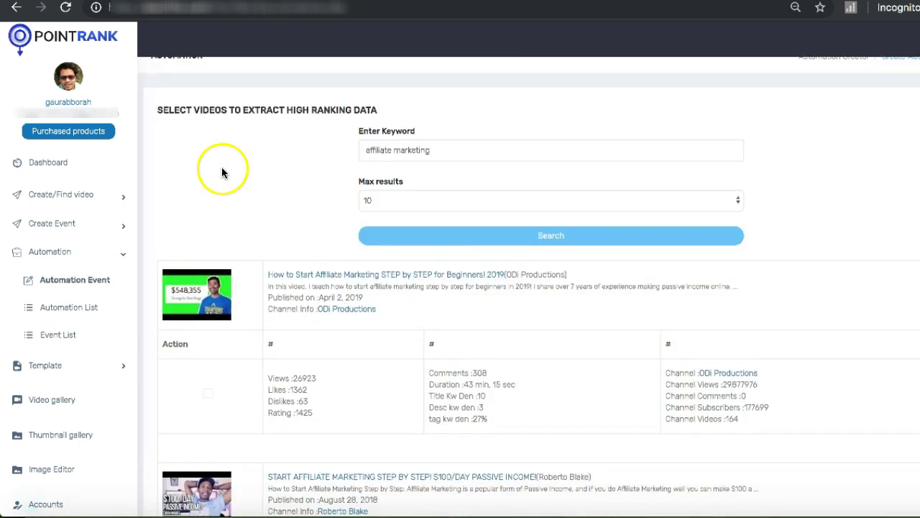
pyautogui.scroll(-3, 222, 170)
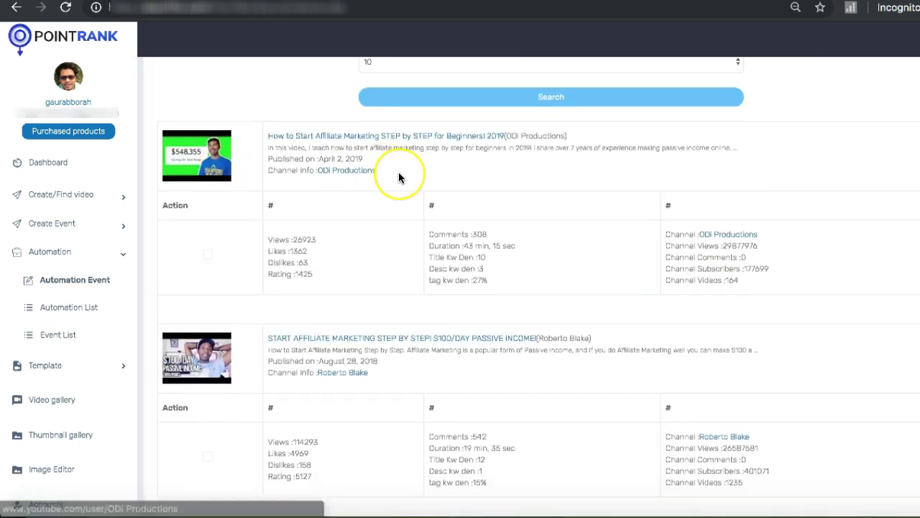
pyautogui.scroll(-3, 398, 178)
pyautogui.scroll(6, 399, 177)
pyautogui.click(388, 194)
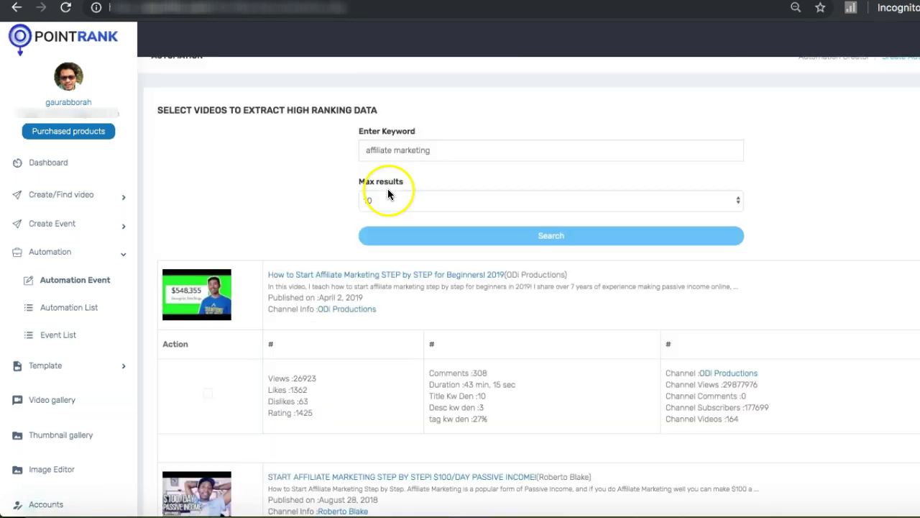
# Tick the ODi Productions and Roberto Blake videos and submit them for extraction.
pyautogui.scroll(-1, 367, 259)
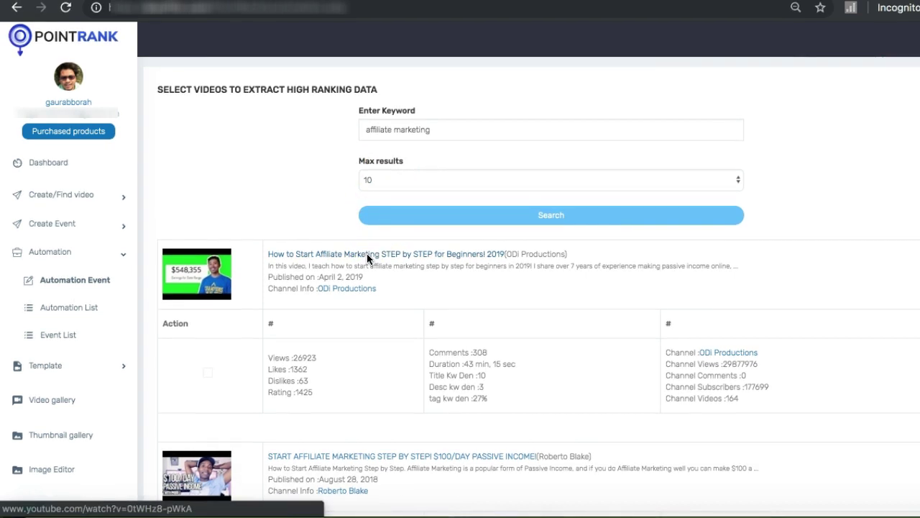
pyautogui.scroll(-6, 363, 258)
pyautogui.scroll(-20, 360, 265)
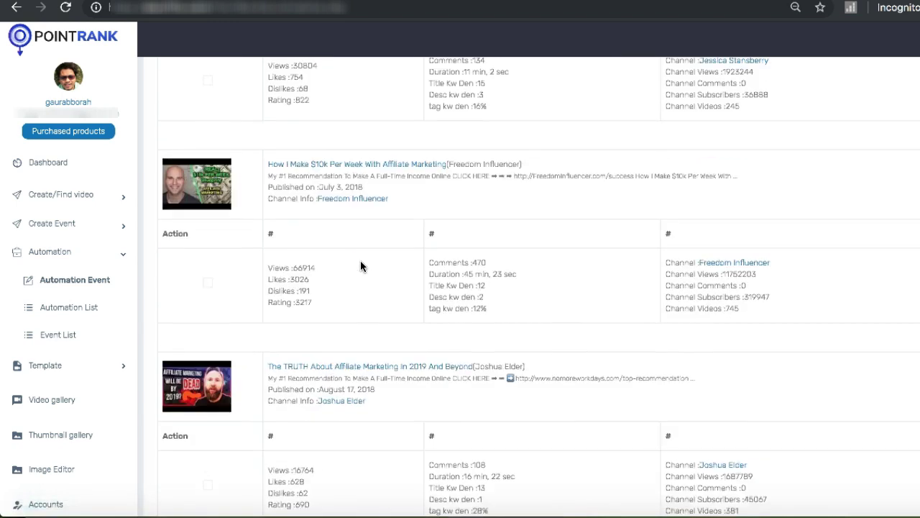
pyautogui.scroll(20, 360, 264)
pyautogui.scroll(8, 362, 264)
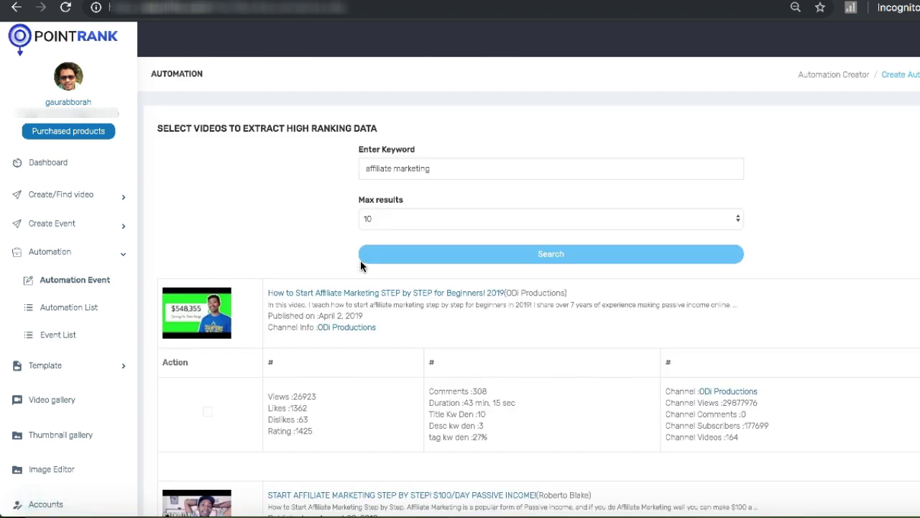
pyautogui.scroll(-1, 363, 264)
pyautogui.click(207, 385)
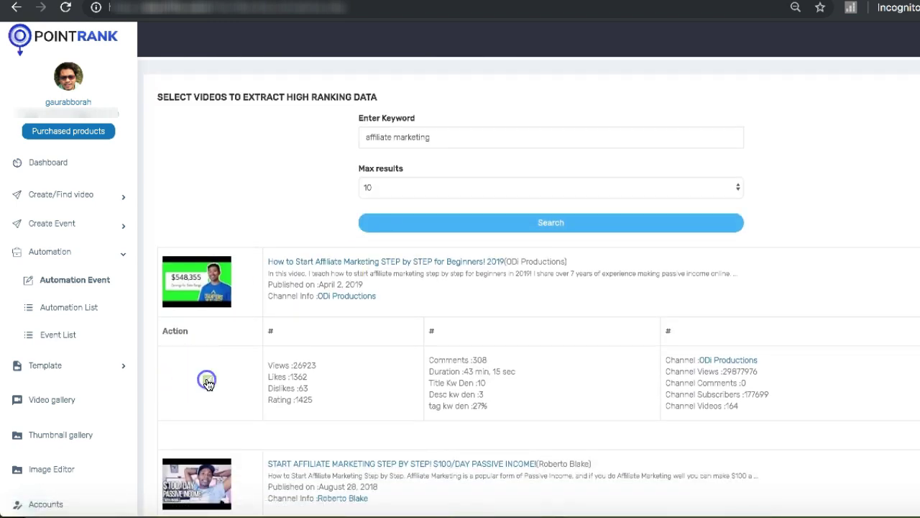
pyautogui.scroll(-3, 274, 231)
pyautogui.scroll(-3, 274, 231)
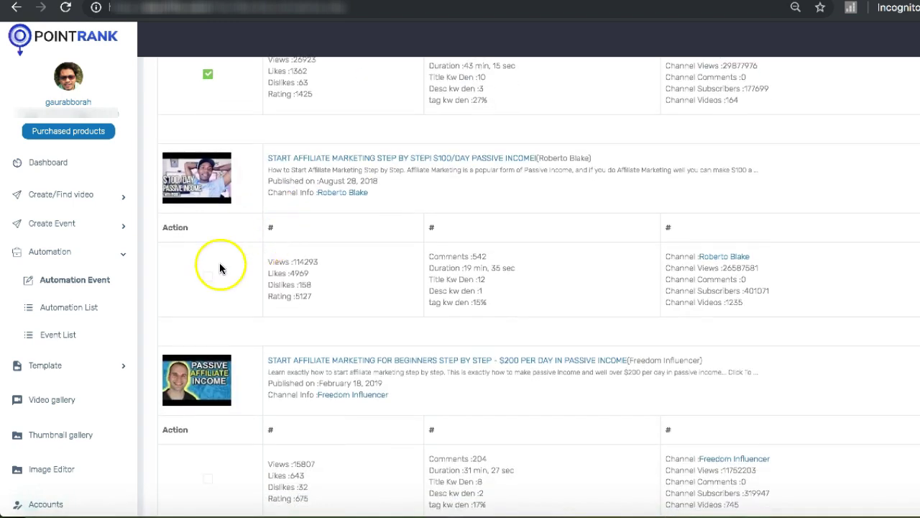
pyautogui.click(208, 281)
pyautogui.scroll(-5, 261, 290)
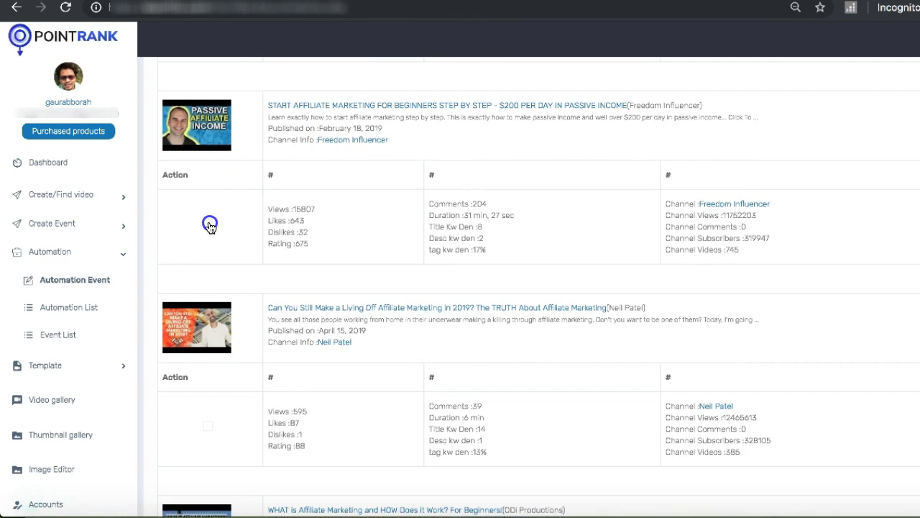
pyautogui.scroll(-15, 678, 324)
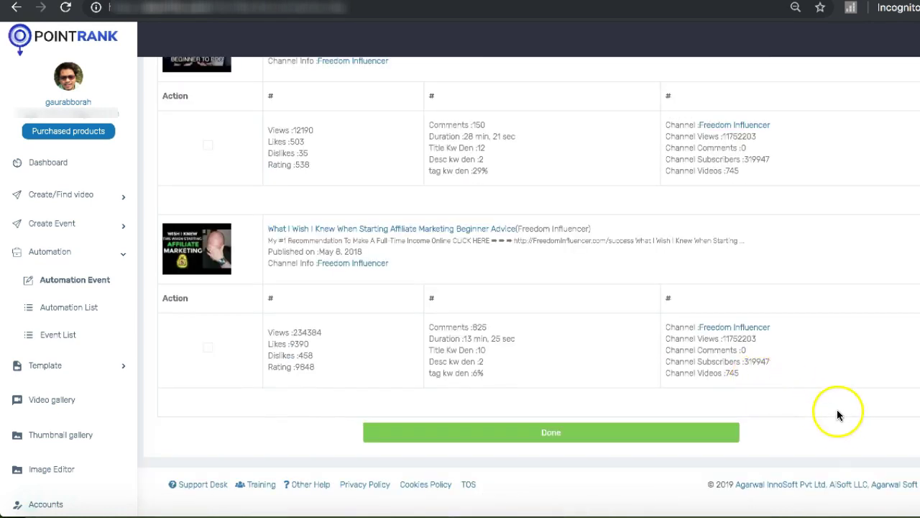
pyautogui.click(532, 428)
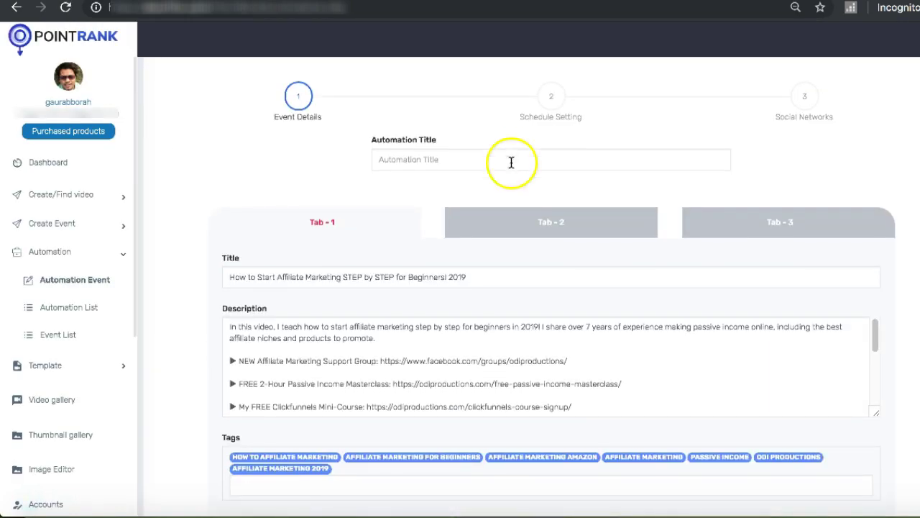
pyautogui.scroll(-2, 381, 173)
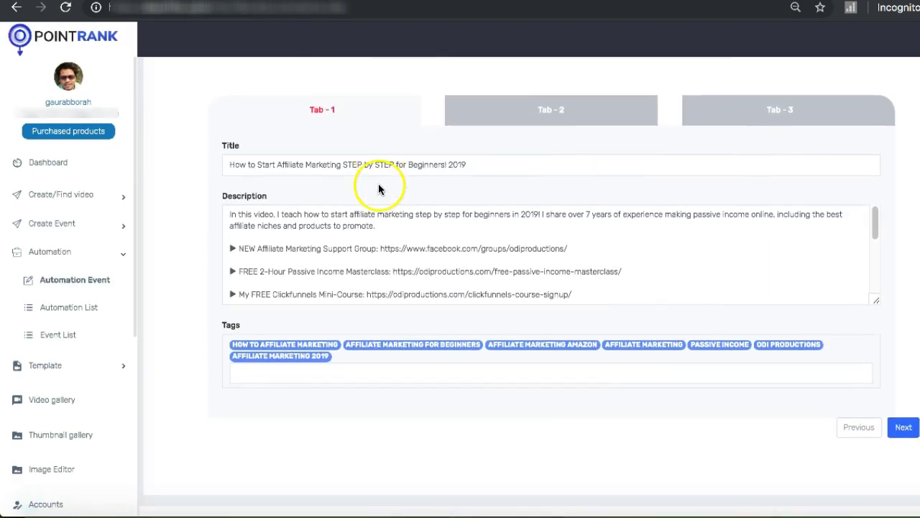
# Check Tab-2 and Tab-3, then read through Tab-1's extracted title, description and tags.
pyautogui.scroll(2, 402, 197)
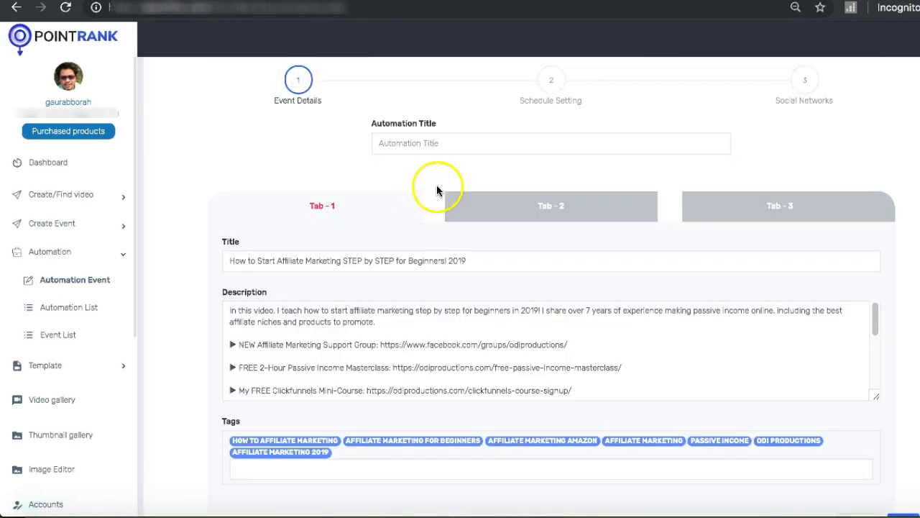
pyautogui.click(566, 205)
pyautogui.click(770, 206)
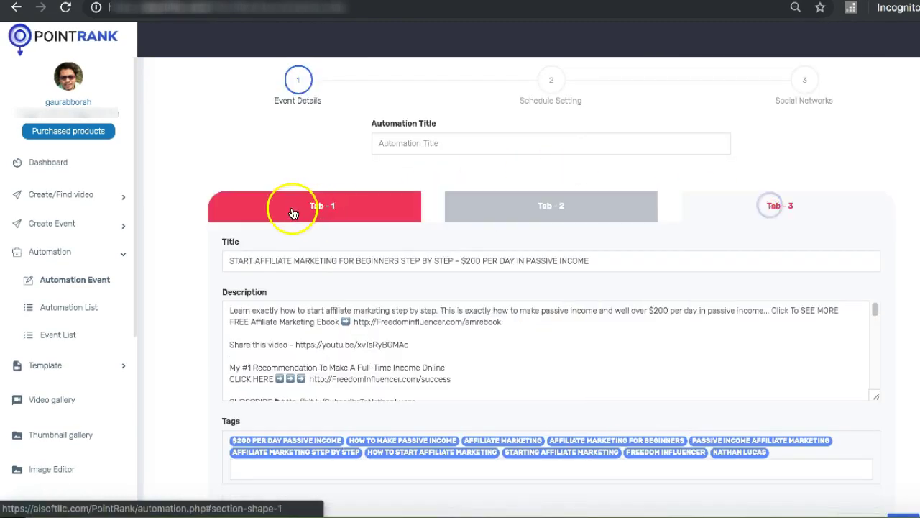
pyautogui.click(293, 210)
pyautogui.scroll(-1, 309, 230)
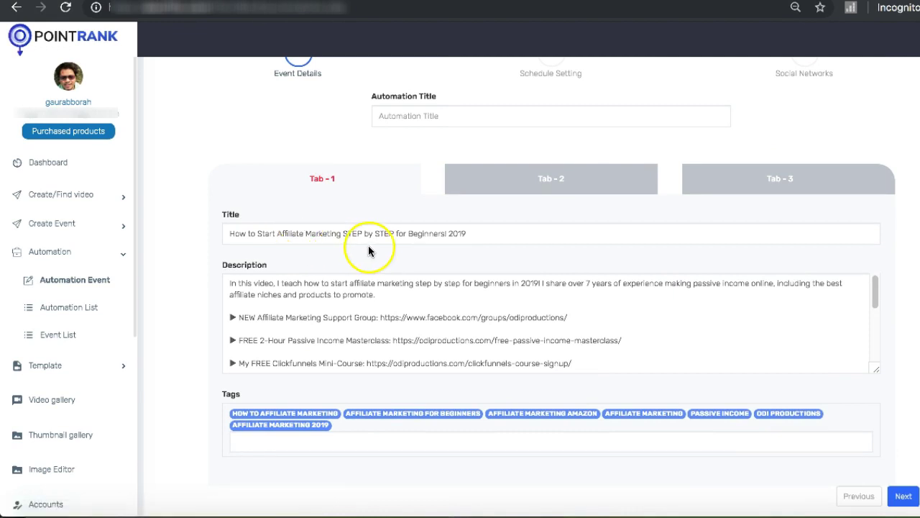
pyautogui.scroll(-5, 473, 294)
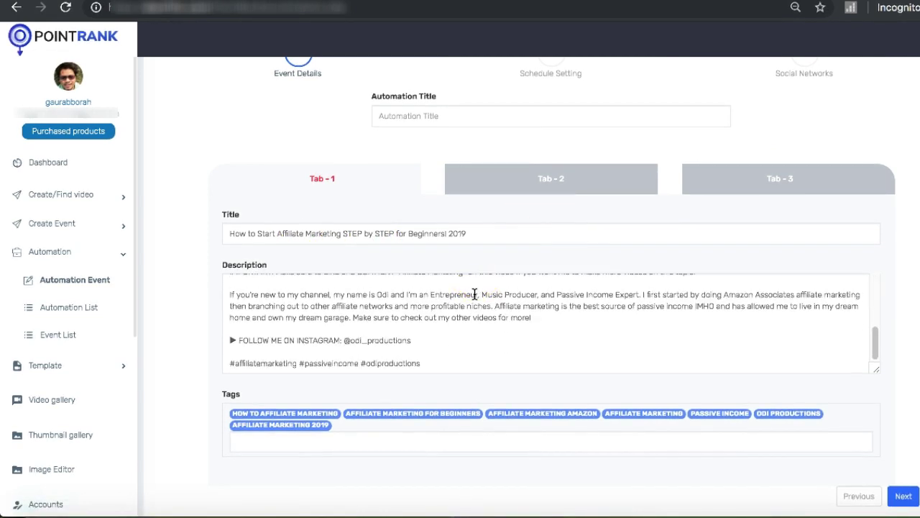
pyautogui.scroll(-2, 475, 294)
pyautogui.scroll(5, 480, 300)
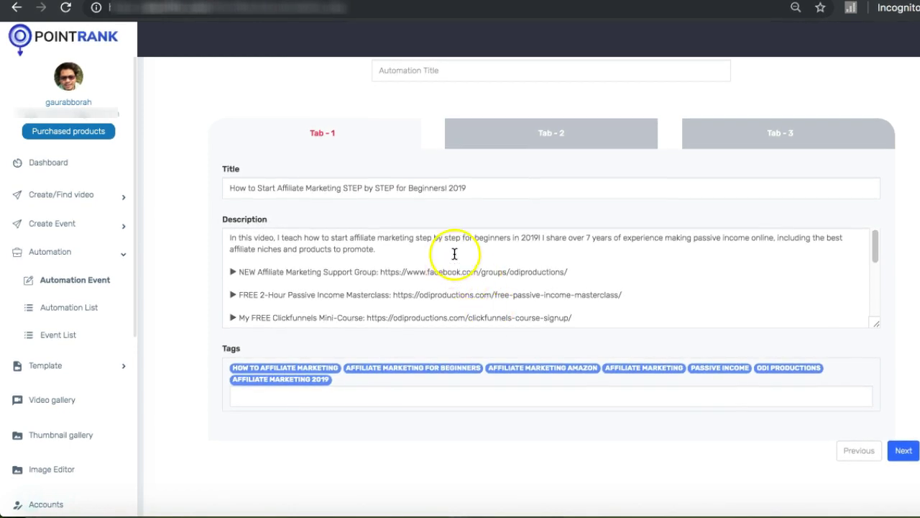
pyautogui.scroll(1, 452, 263)
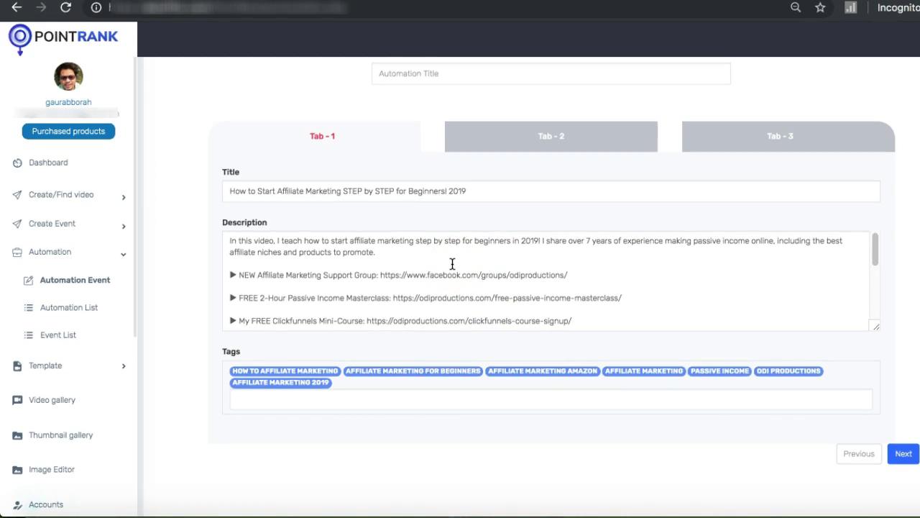
pyautogui.scroll(-5, 464, 278)
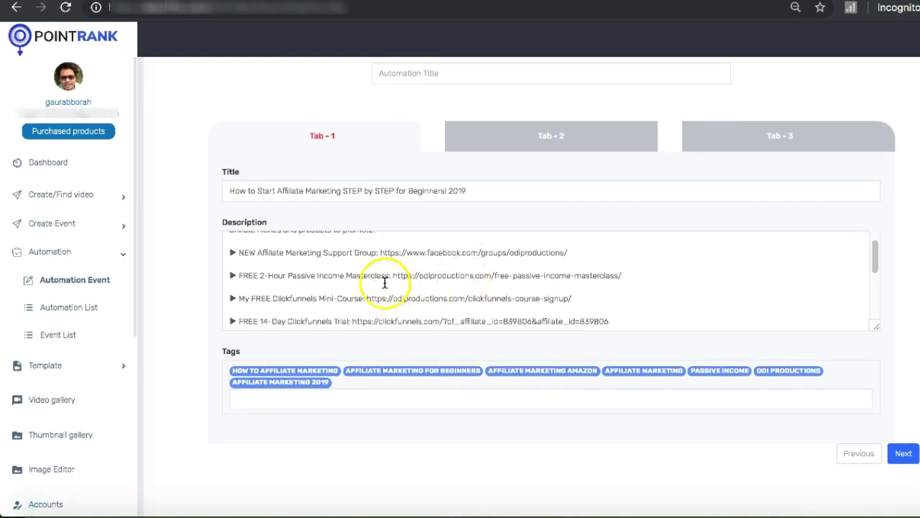
pyautogui.scroll(2, 503, 302)
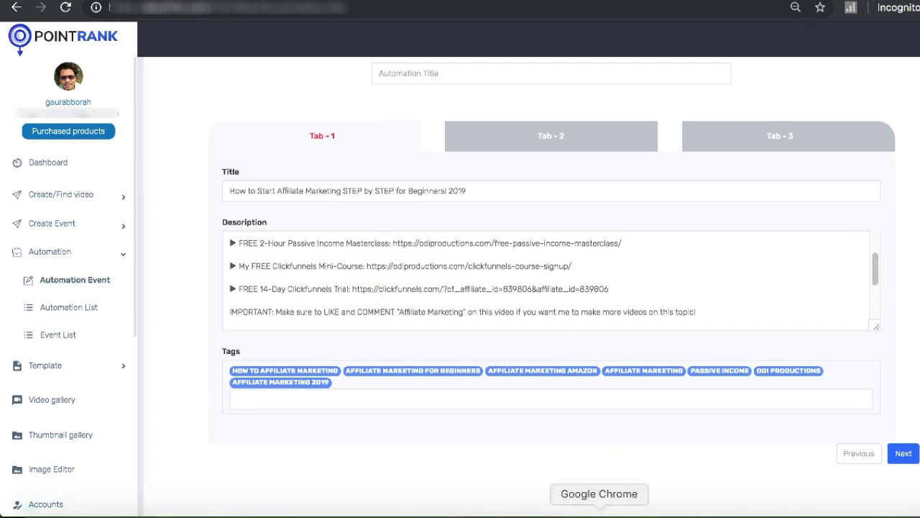
# Copy the FREE TRAINING line and URL from the notes to the description's start.
pyautogui.click(571, 507)
pyautogui.click(496, 195)
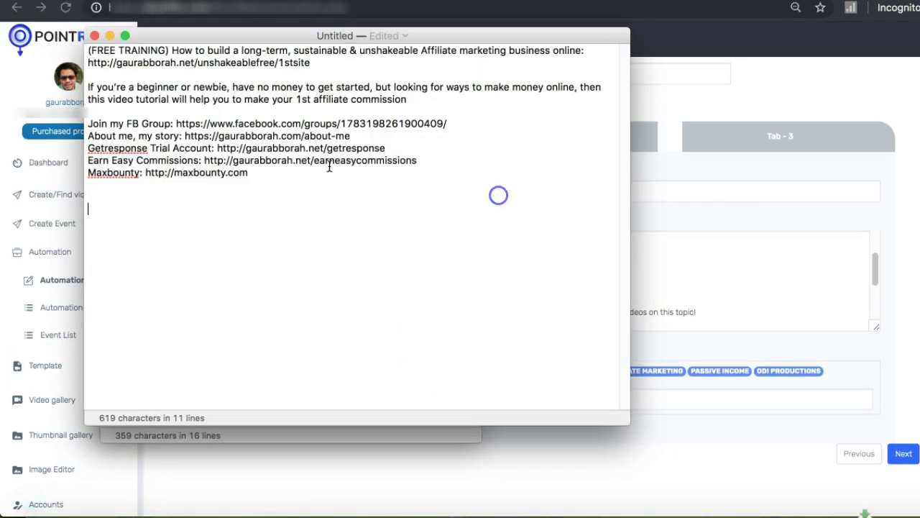
pyautogui.moveTo(261, 179); pyautogui.dragTo(51, 113)
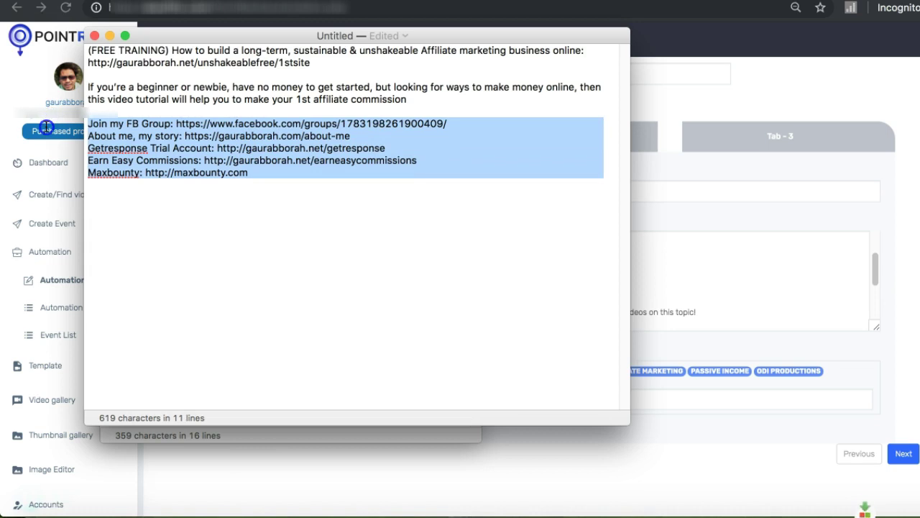
pyautogui.click(390, 64)
pyautogui.moveTo(323, 66); pyautogui.dragTo(101, 6)
pyautogui.press('super+c')
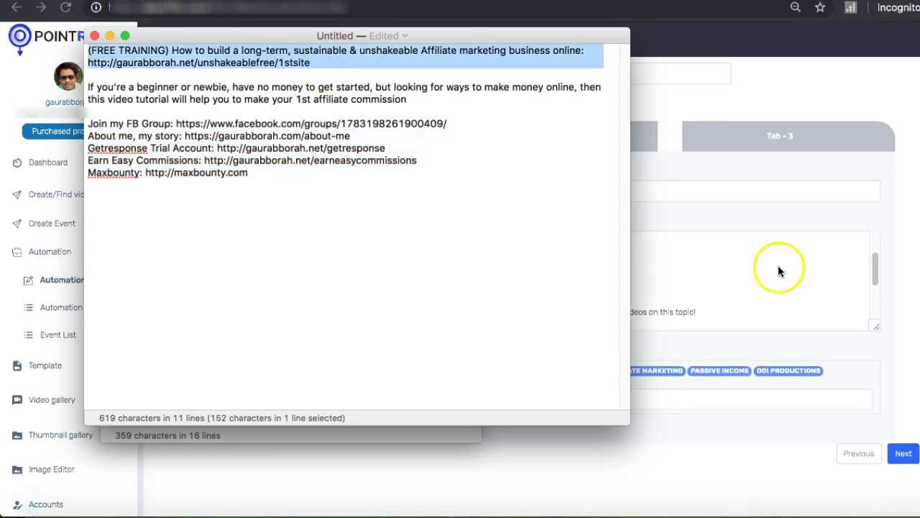
pyautogui.click(829, 297)
pyautogui.scroll(5, 719, 288)
pyautogui.scroll(1, 504, 276)
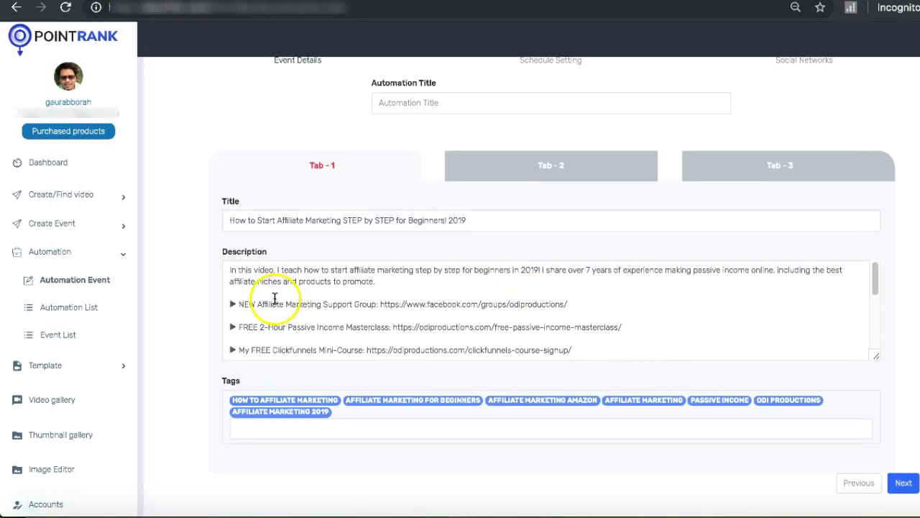
pyautogui.click(231, 270)
pyautogui.press('super+v')
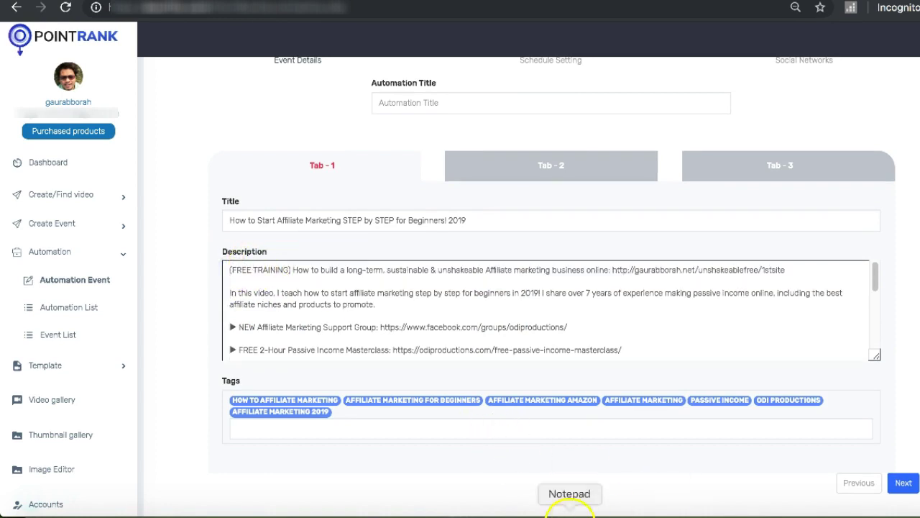
# Paste the 'If you're a beginner' paragraph from the notes onto the description's blank line.
pyautogui.click(570, 503)
pyautogui.click(371, 124)
pyautogui.tripleClick(400, 104)
pyautogui.press('super+c')
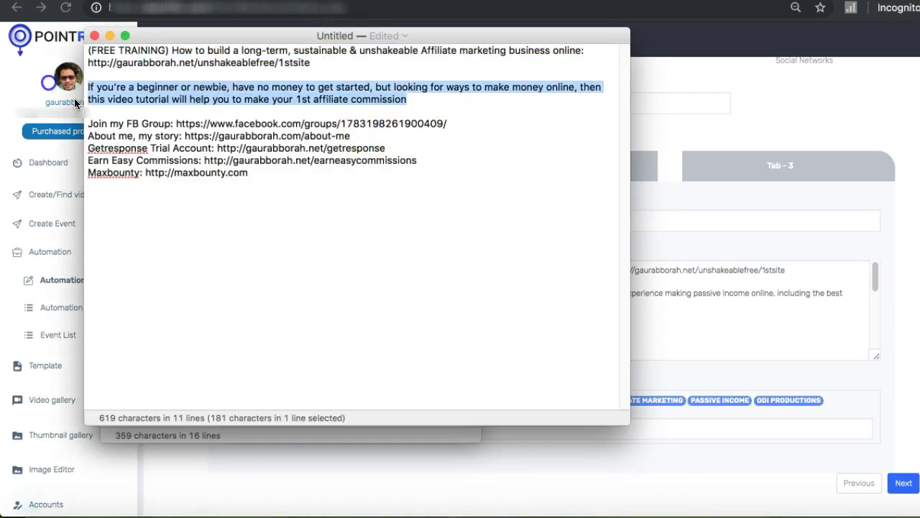
pyautogui.click(719, 287)
pyautogui.click(622, 281)
pyautogui.press('super+v')
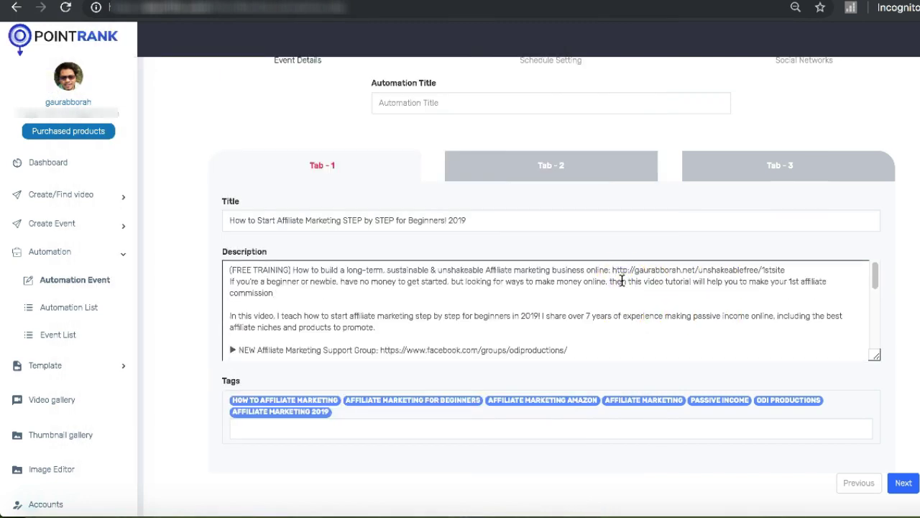
pyautogui.scroll(-1, 621, 281)
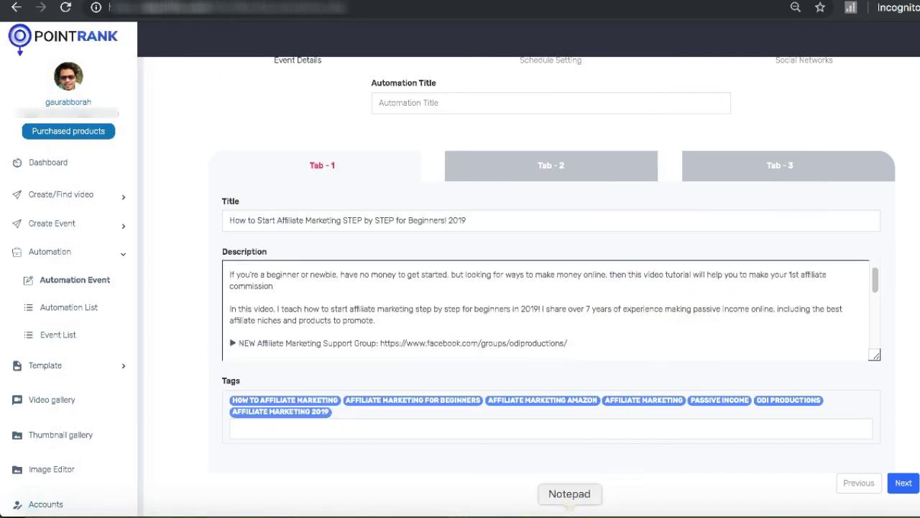
# Replace the old link lines in the description with your own affiliate links from the notes.
pyautogui.click(570, 503)
pyautogui.moveTo(86, 173); pyautogui.dragTo(79, 124)
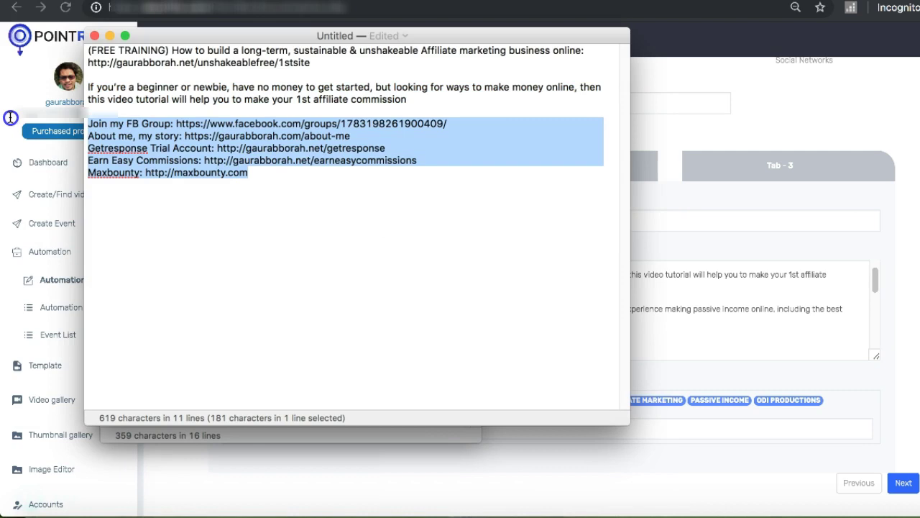
pyautogui.click(748, 261)
pyautogui.scroll(-3, 748, 261)
pyautogui.scroll(-1, 347, 339)
pyautogui.scroll(1, 468, 323)
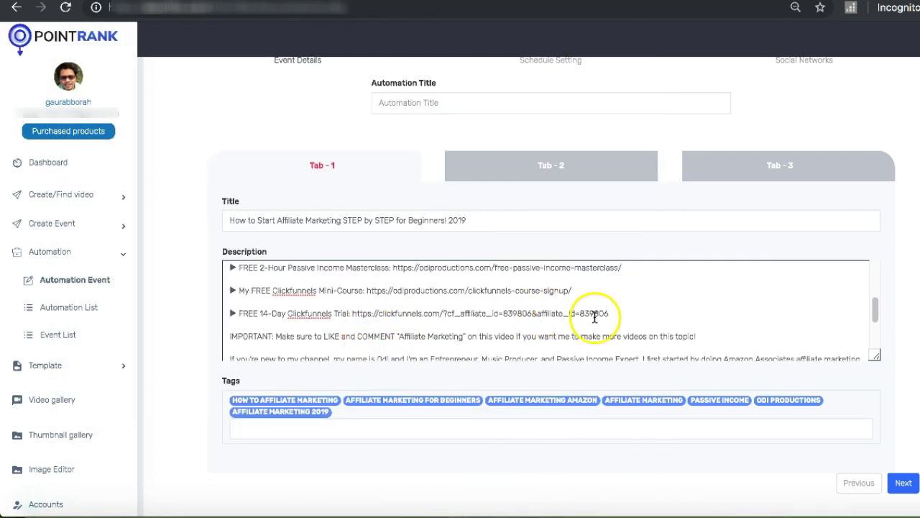
pyautogui.moveTo(591, 317); pyautogui.dragTo(211, 287)
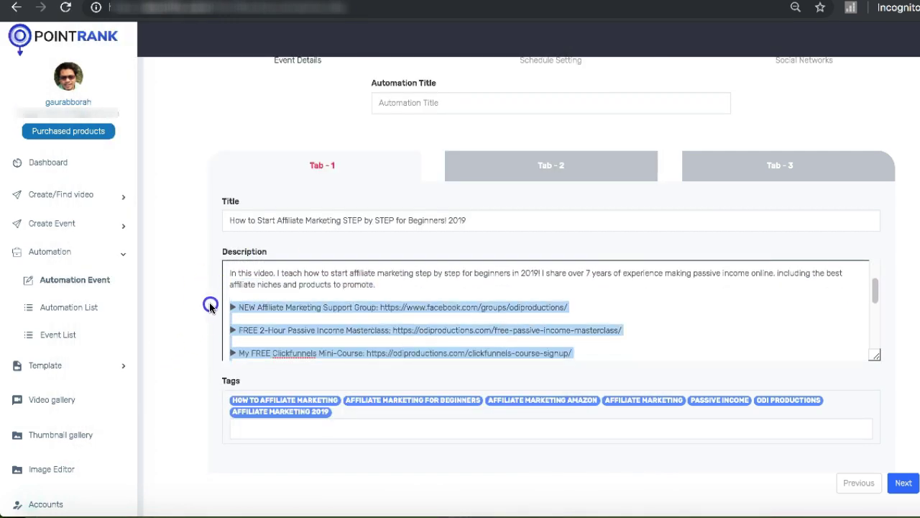
pyautogui.press('super+v')
pyautogui.click(325, 305)
# Delete the INSTAGRAM follow line from the description.
pyautogui.scroll(-4, 325, 304)
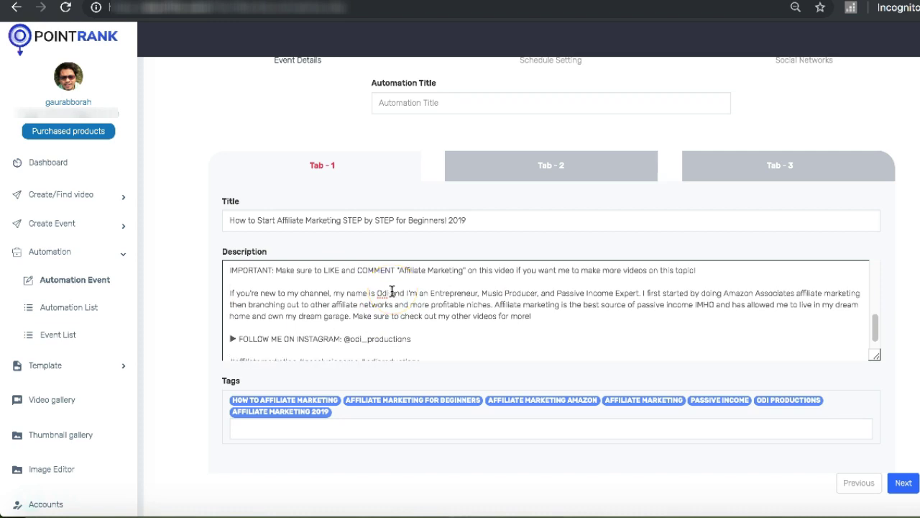
pyautogui.scroll(-1, 392, 290)
pyautogui.moveTo(413, 327); pyautogui.dragTo(226, 324)
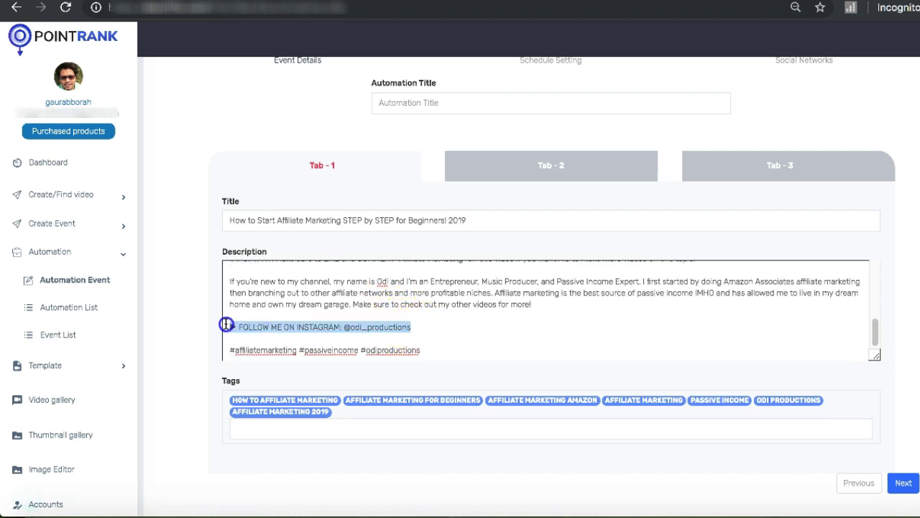
pyautogui.press('BackSpace')
pyautogui.press('BackSpace')
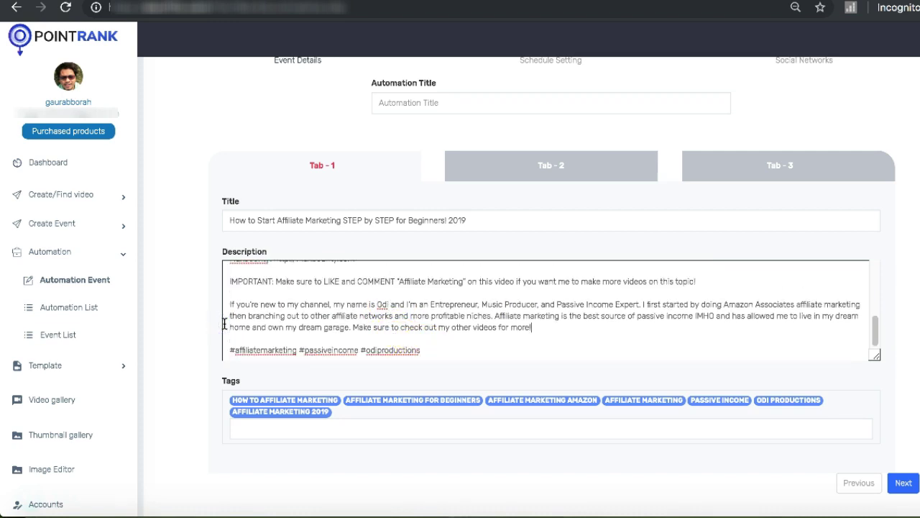
# Glance over Tab-2 and Tab-3, then return to Tab-1.
pyautogui.click(518, 164)
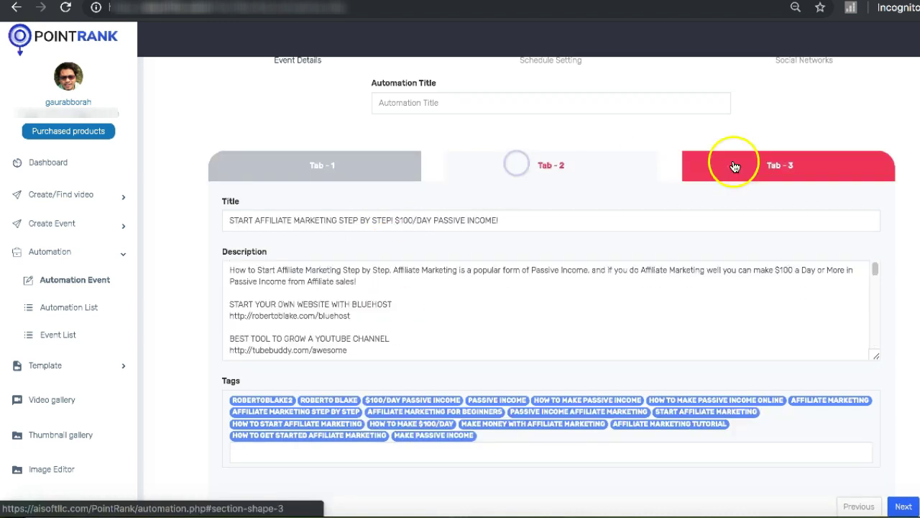
pyautogui.click(751, 165)
pyautogui.click(315, 164)
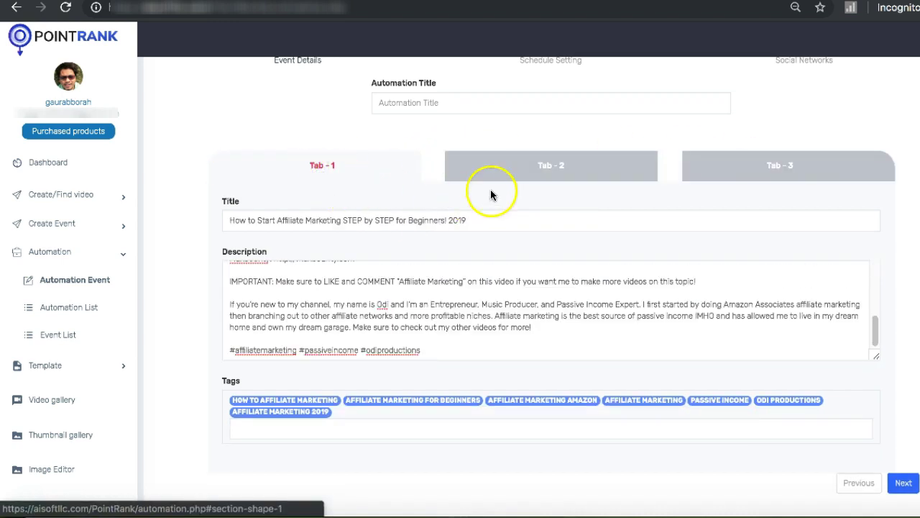
pyautogui.scroll(1, 543, 216)
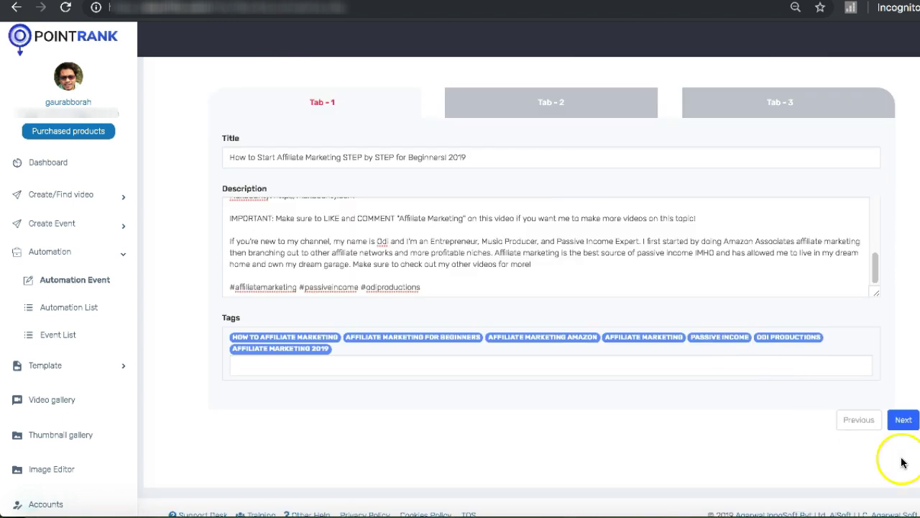
pyautogui.scroll(1, 815, 246)
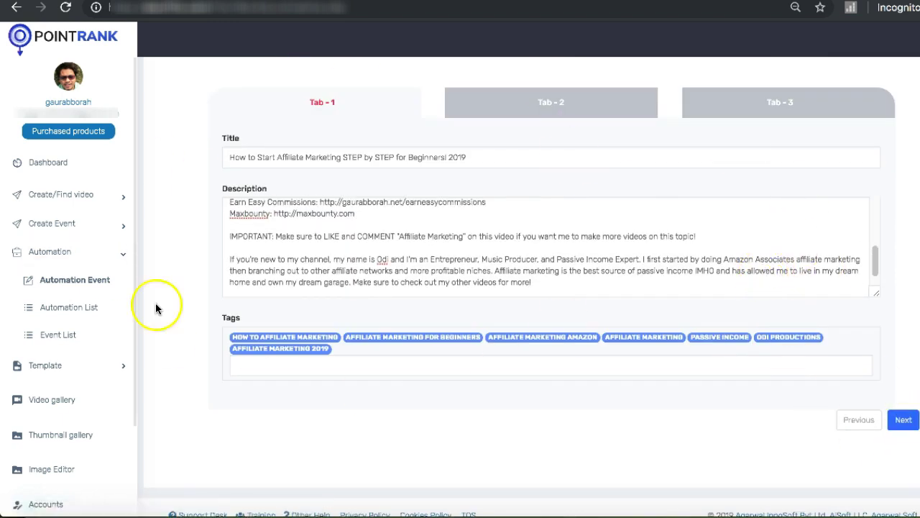
pyautogui.scroll(2, 155, 302)
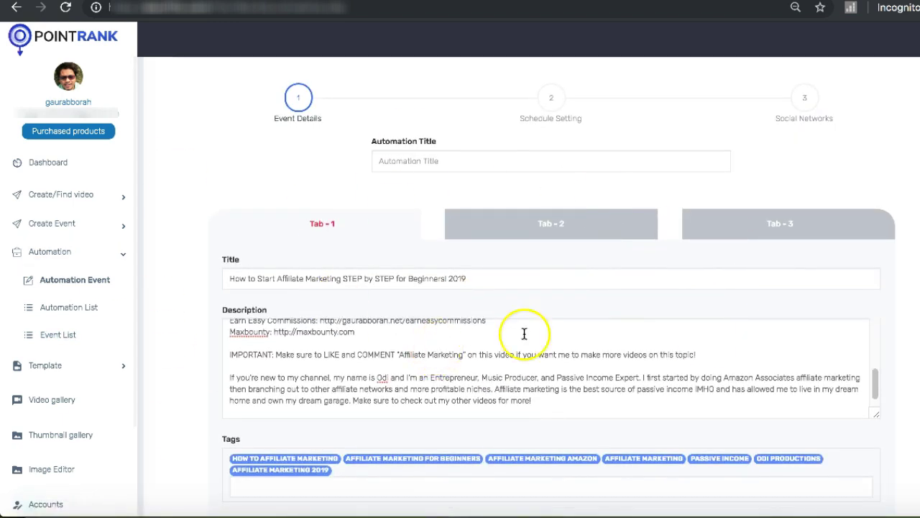
pyautogui.scroll(1, 446, 205)
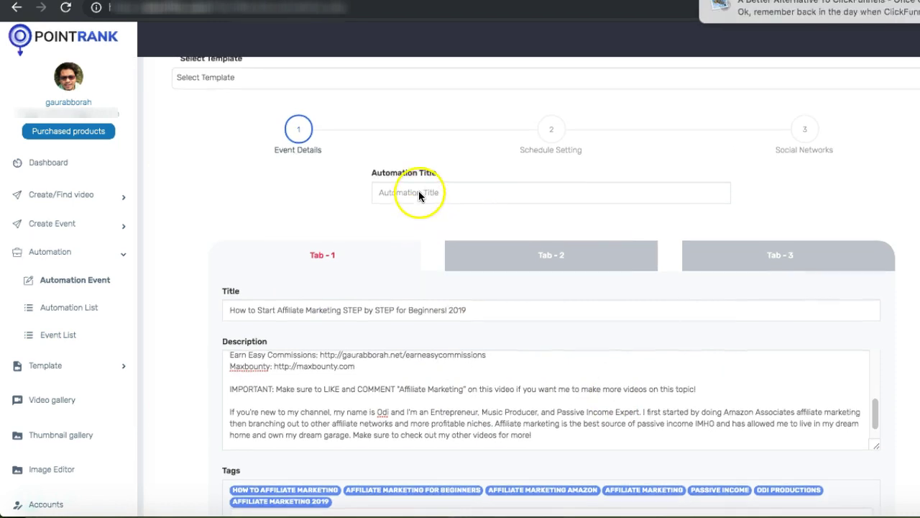
# Enter 'Affiliate marketing automation' as the title and select the 'affiliate marketing' template.
pyautogui.click(419, 192)
pyautogui.scroll(1, 424, 191)
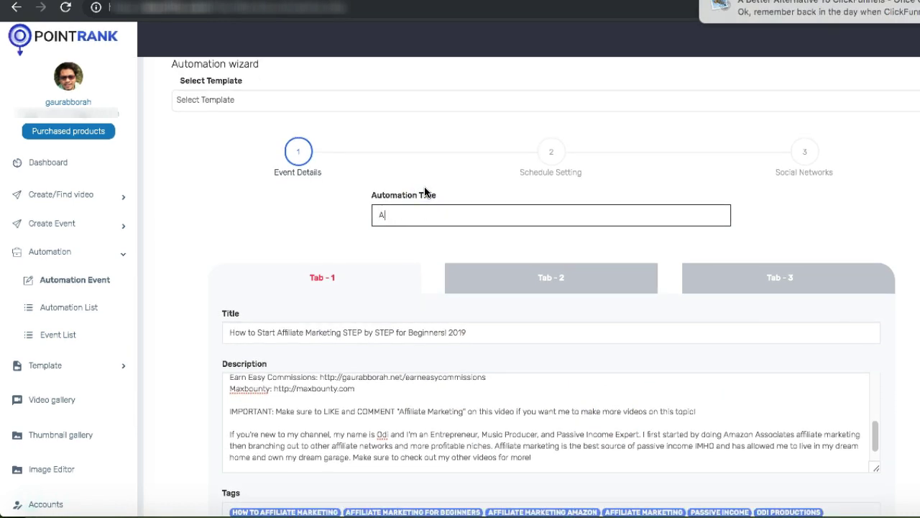
pyautogui.write('Affiliate makr')
pyautogui.press('BackSpace')
pyautogui.press('BackSpace')
pyautogui.write('rketing automation')
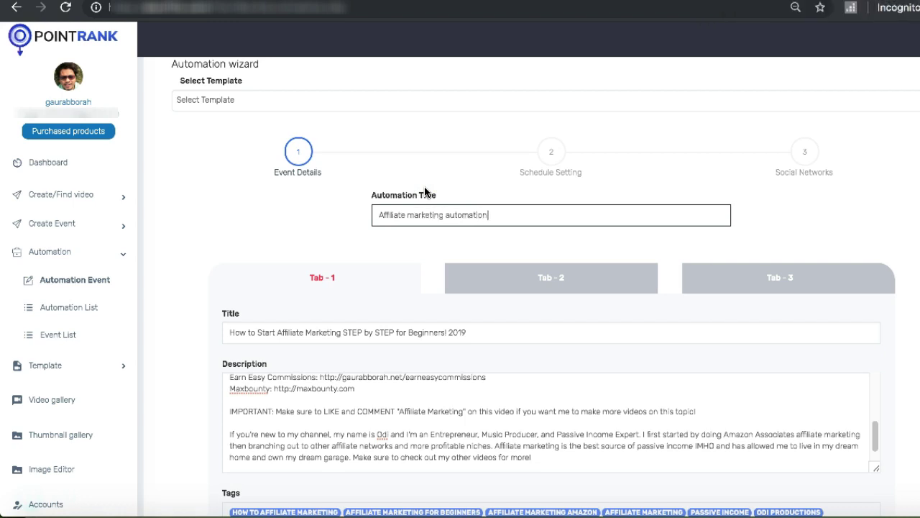
pyautogui.scroll(2, 359, 194)
pyautogui.click(306, 183)
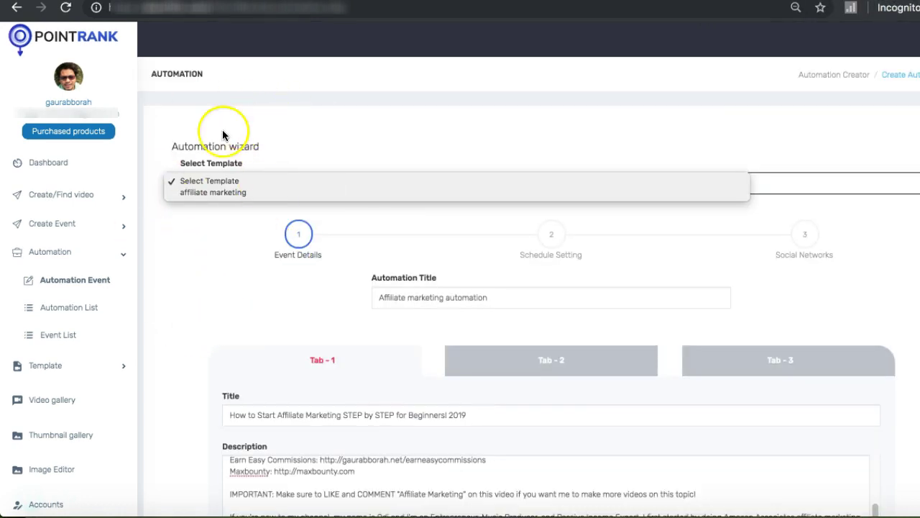
pyautogui.click(232, 192)
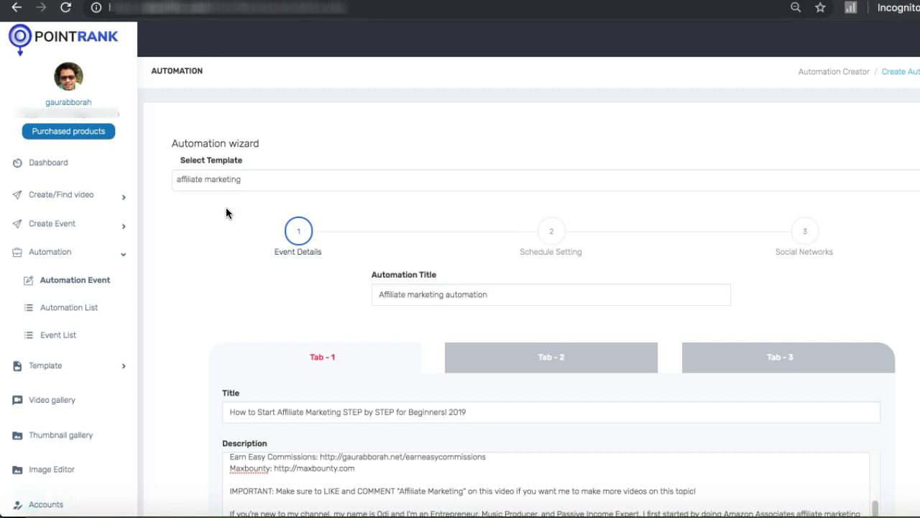
pyautogui.scroll(-1, 226, 207)
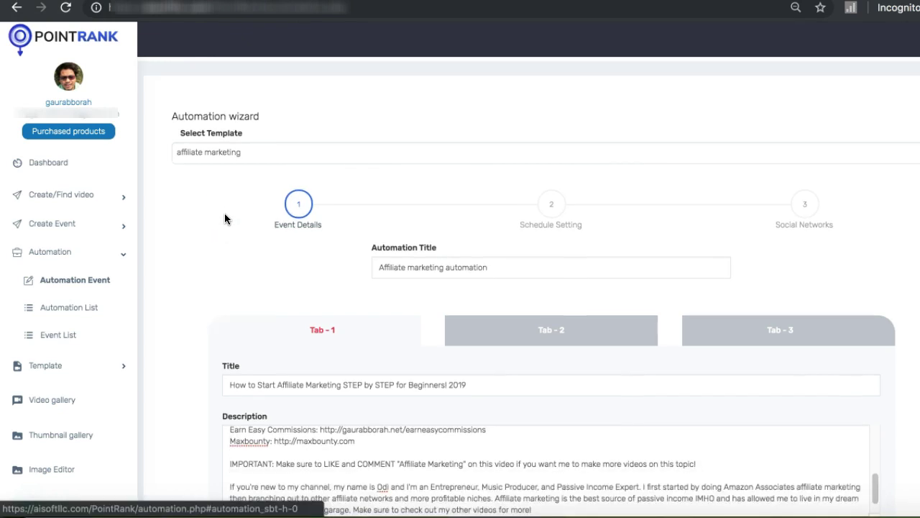
# On Schedule Setting, keep the current YouTube channel, choose category Education, and continue.
pyautogui.scroll(-5, 225, 212)
pyautogui.click(904, 389)
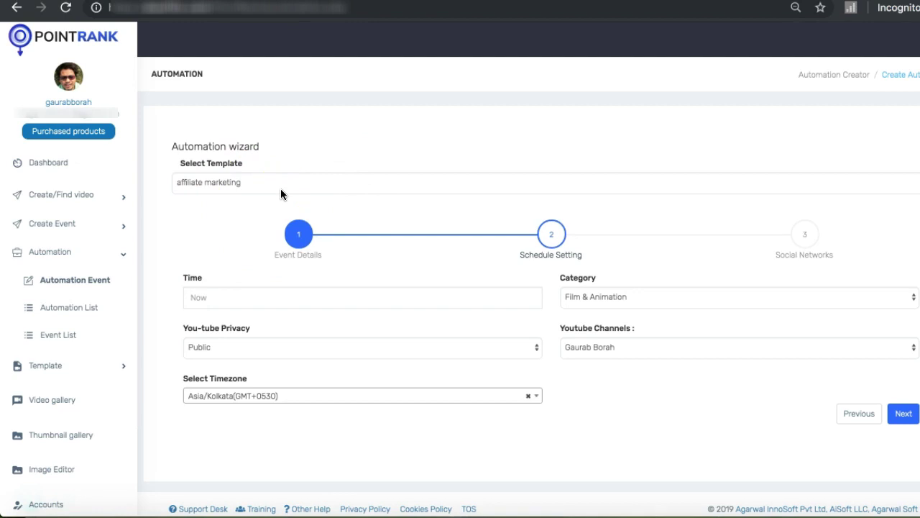
pyautogui.scroll(-1, 323, 164)
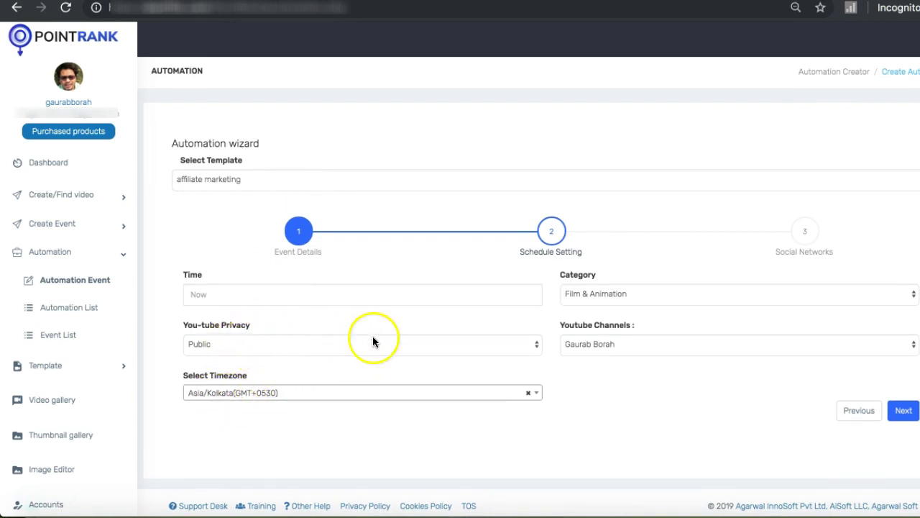
pyautogui.click(593, 344)
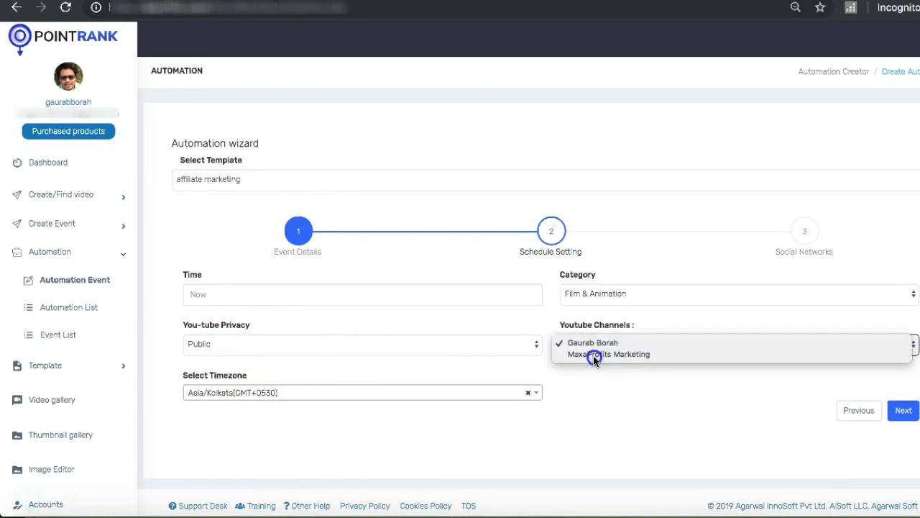
pyautogui.click(593, 354)
pyautogui.click(580, 294)
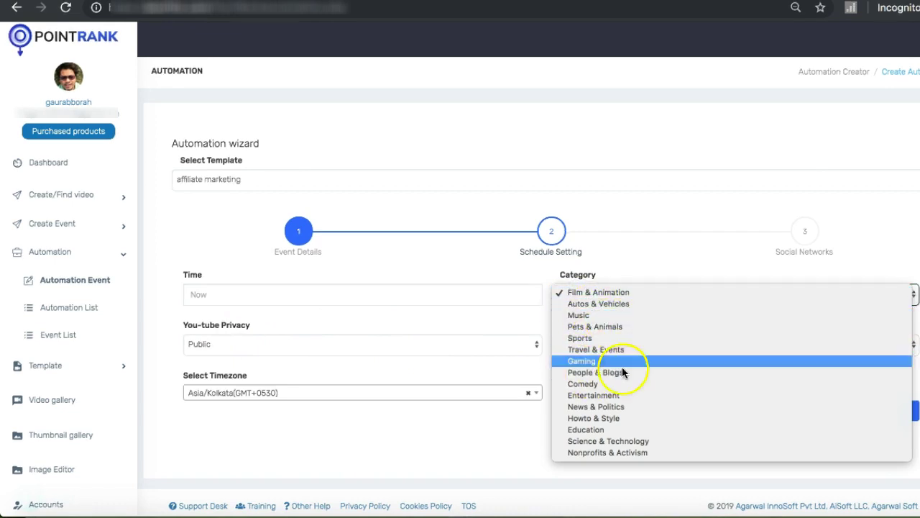
pyautogui.click(586, 429)
pyautogui.click(902, 409)
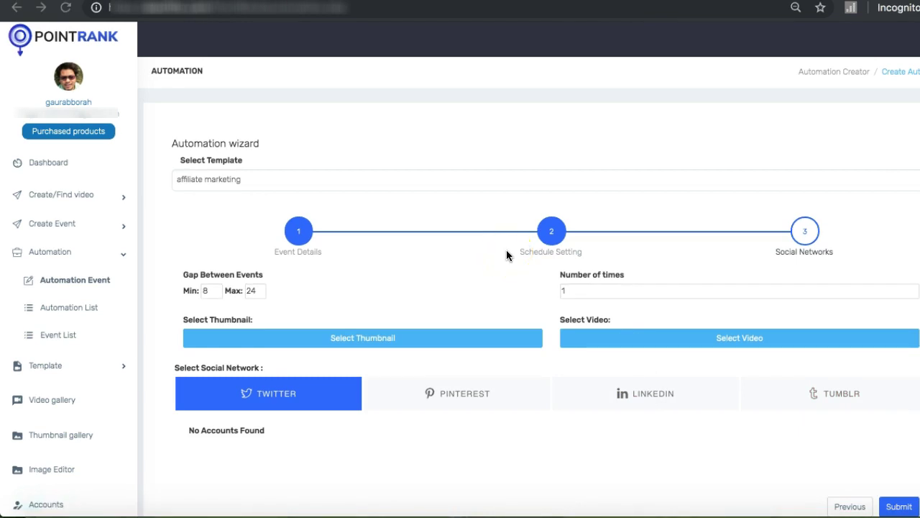
# Enter 10 for Number of times and 20 for the Min gap between events.
pyautogui.click(599, 290)
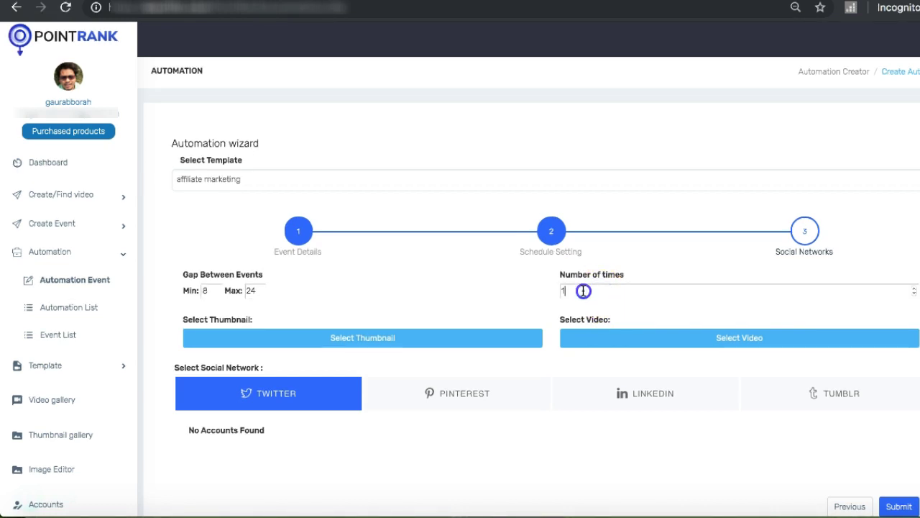
pyautogui.write('10')
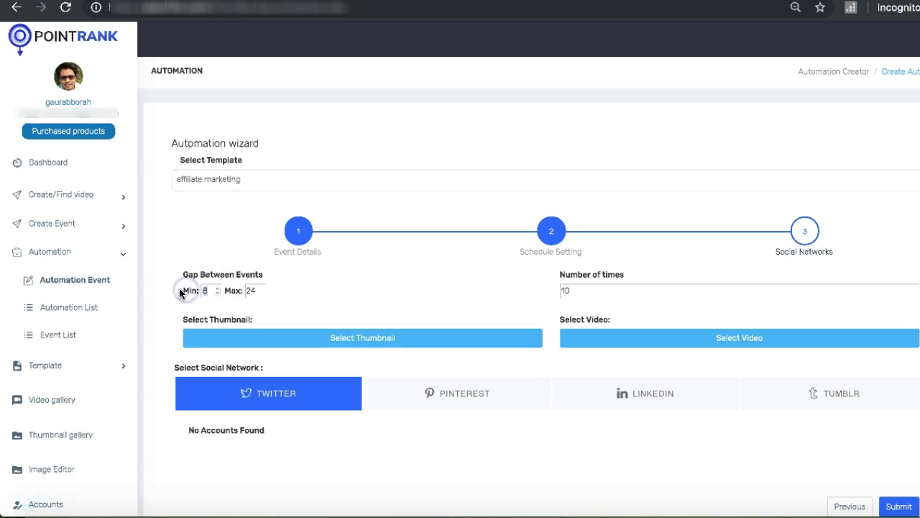
pyautogui.click(187, 291)
pyautogui.write('20')
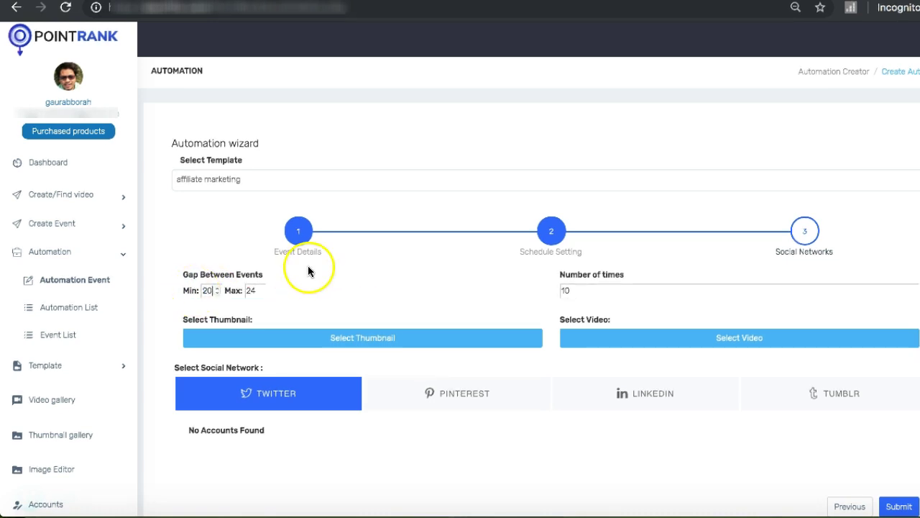
# Choose the 'Copy of lucky (5)' image from the Thumbnails Gallery as the thumbnail.
pyautogui.click(320, 332)
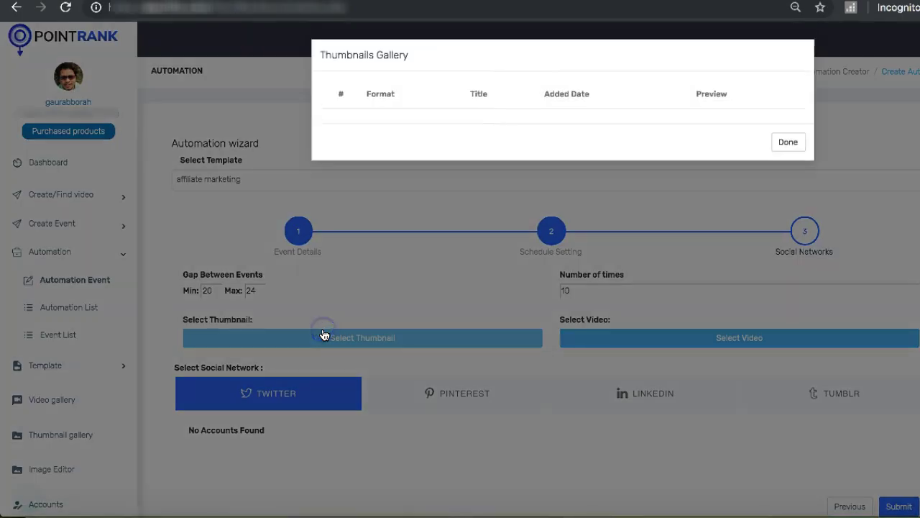
pyautogui.click(470, 127)
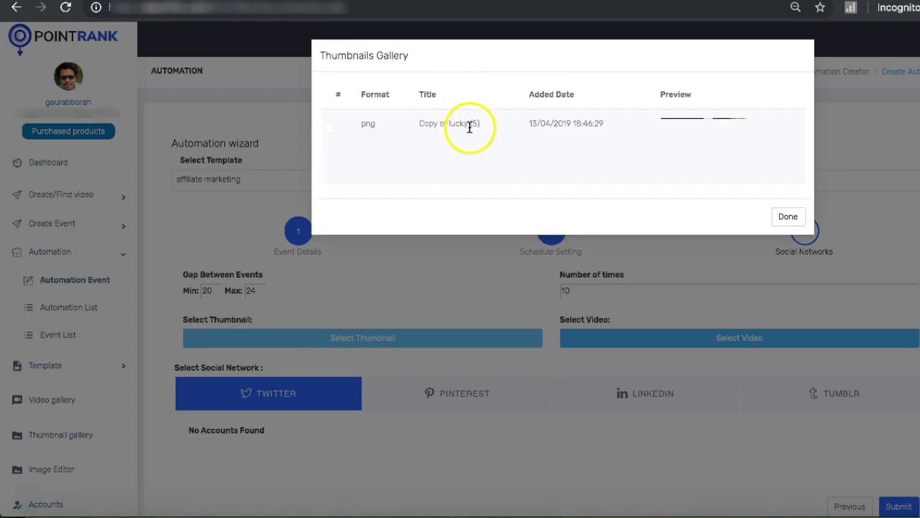
pyautogui.click(330, 132)
pyautogui.click(787, 216)
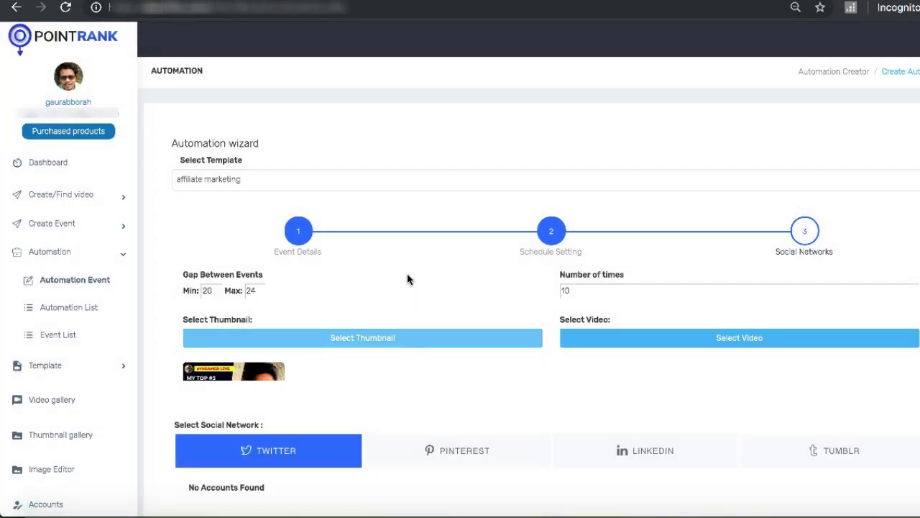
# Attach Video1, Video2, Video3 and Video4 from the video gallery.
pyautogui.click(606, 331)
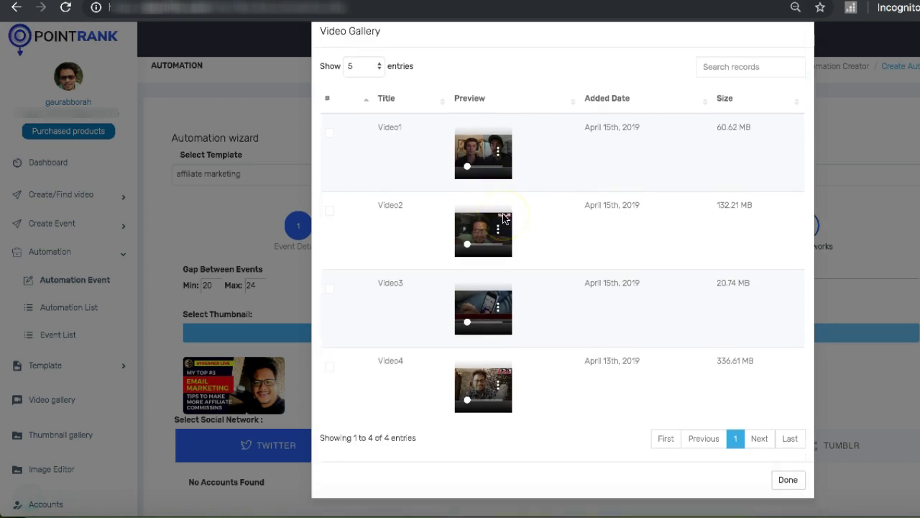
pyautogui.click(333, 236)
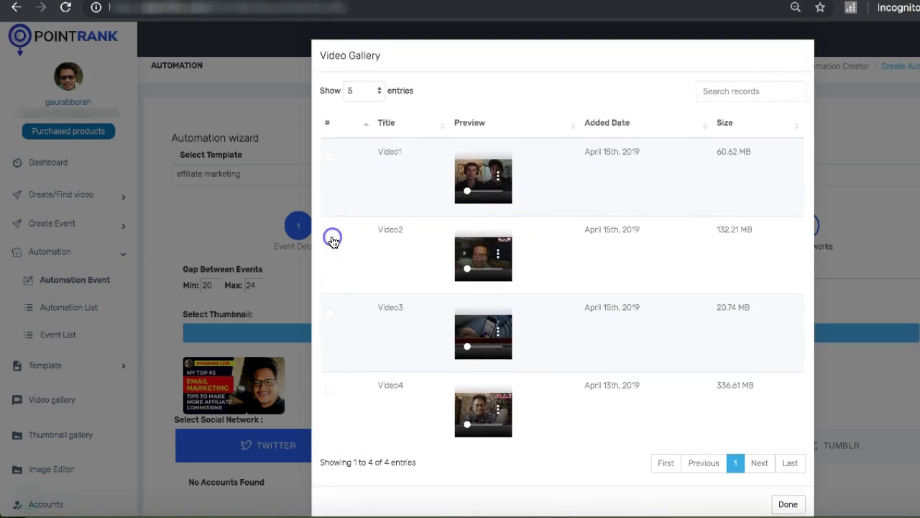
pyautogui.click(323, 154)
pyautogui.click(328, 236)
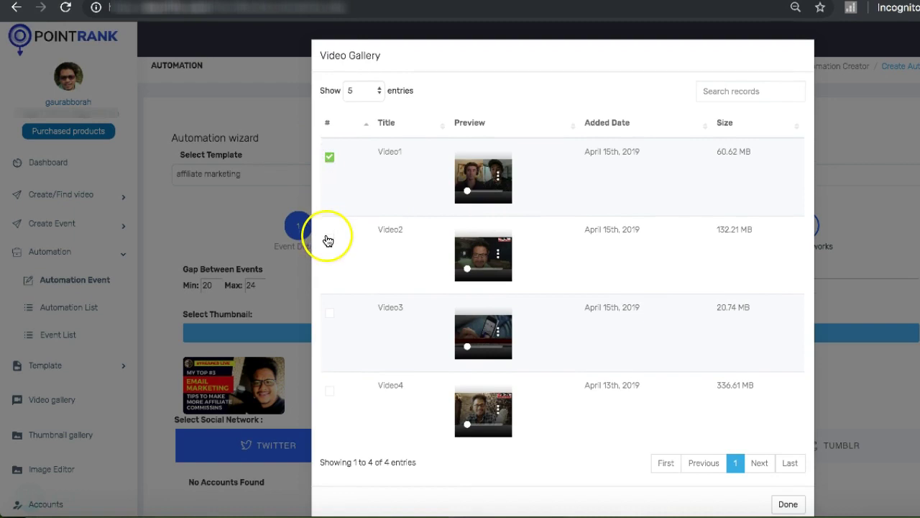
pyautogui.click(333, 320)
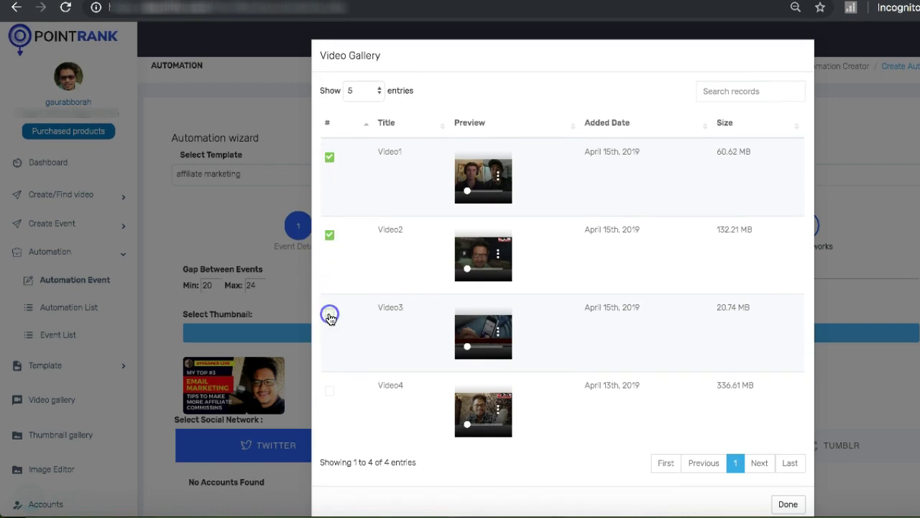
pyautogui.click(332, 392)
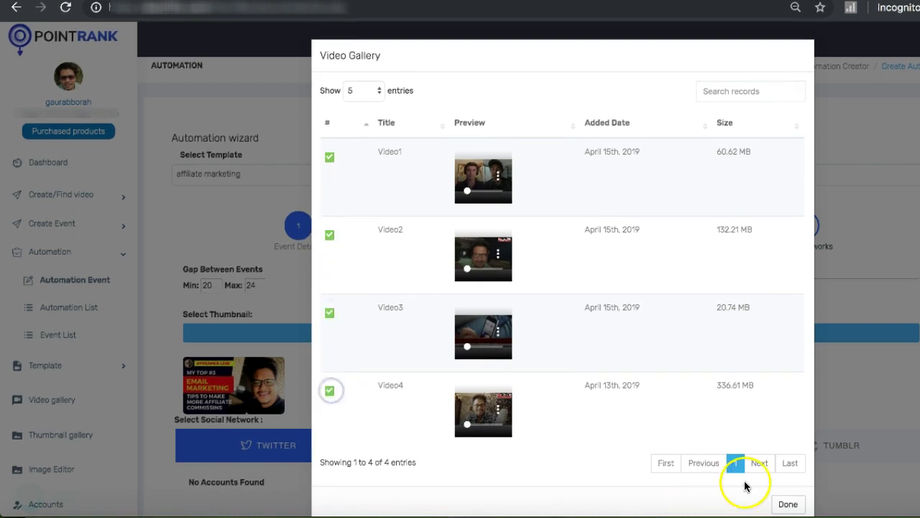
pyautogui.click(785, 504)
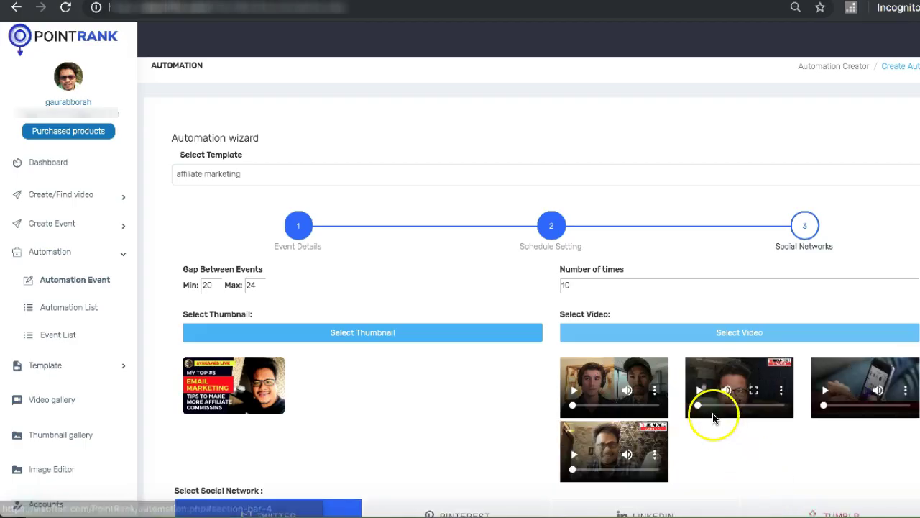
# Submit the automation event from the bottom of the Automation wizard.
pyautogui.scroll(-3, 552, 274)
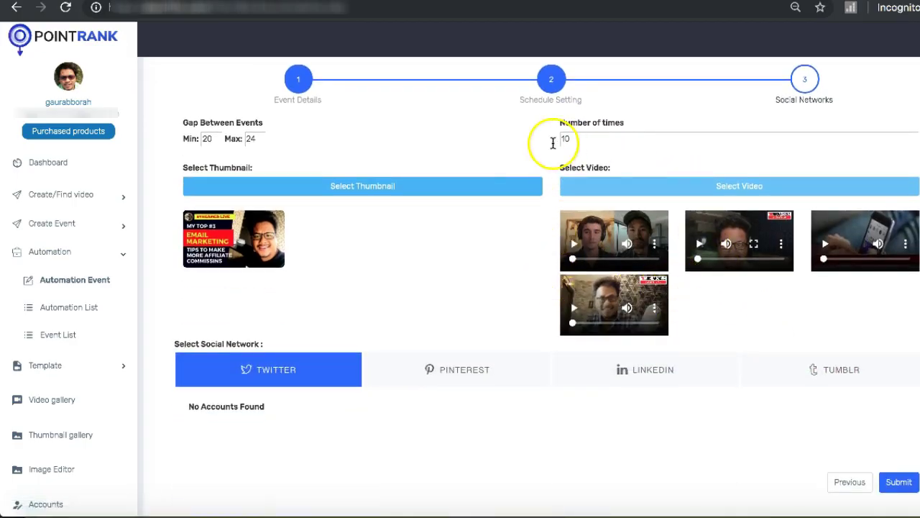
pyautogui.scroll(2, 548, 144)
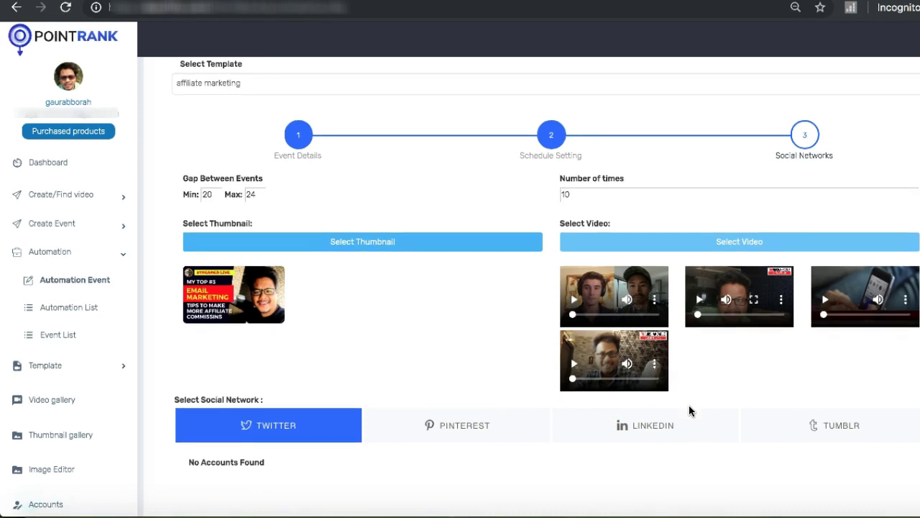
pyautogui.scroll(-2, 689, 406)
pyautogui.scroll(3, 689, 406)
pyautogui.scroll(-2, 689, 410)
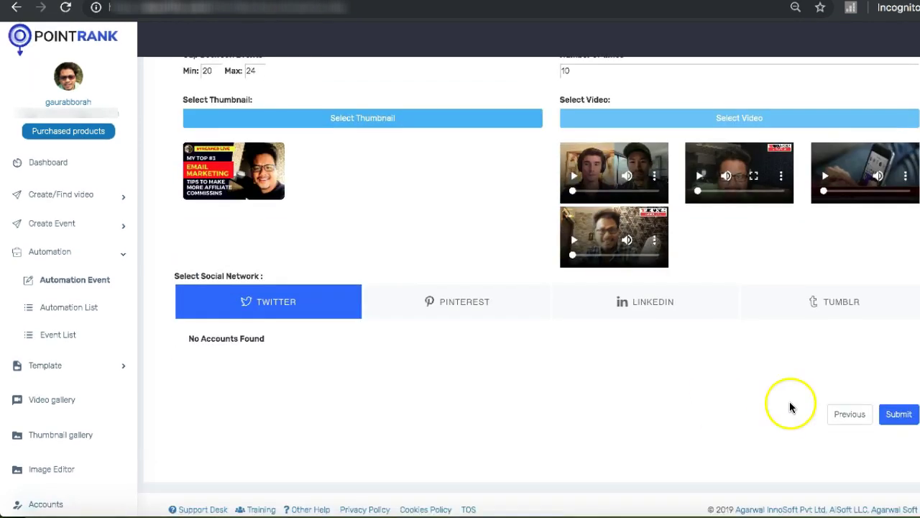
pyautogui.click(904, 420)
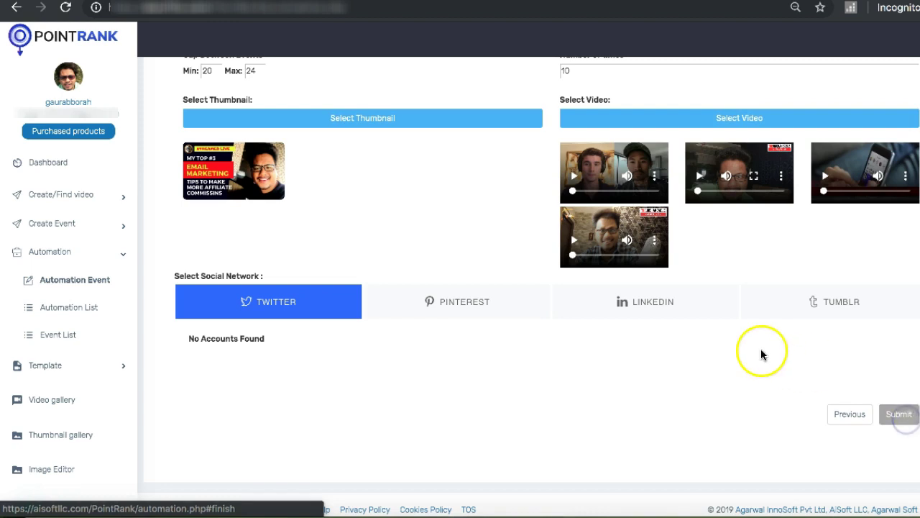
pyautogui.scroll(3, 761, 351)
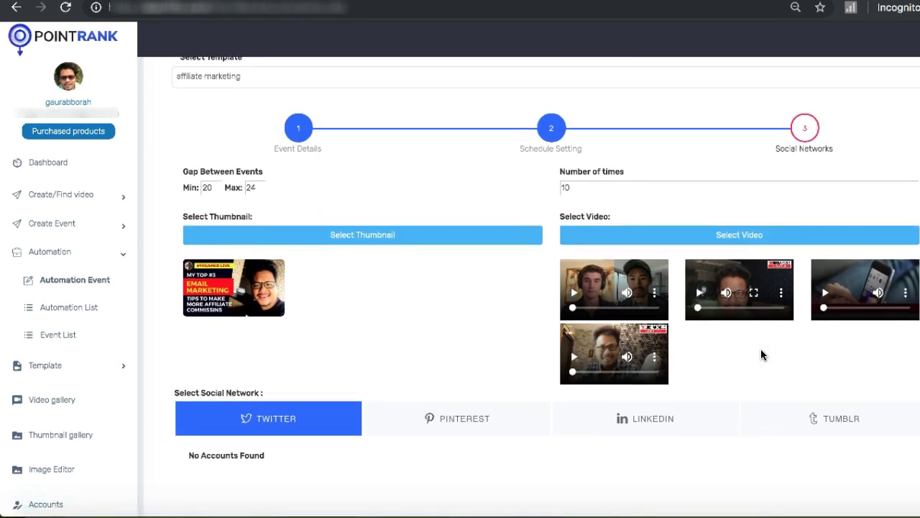
# Open the Email Marketing 2019 live-stream link from the dashboard's Event Data table.
pyautogui.scroll(-4, 760, 349)
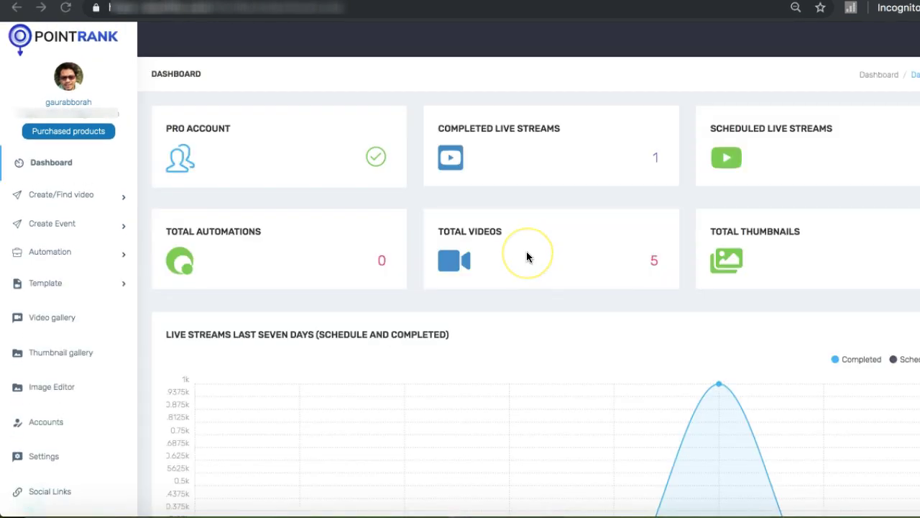
pyautogui.scroll(-3, 521, 256)
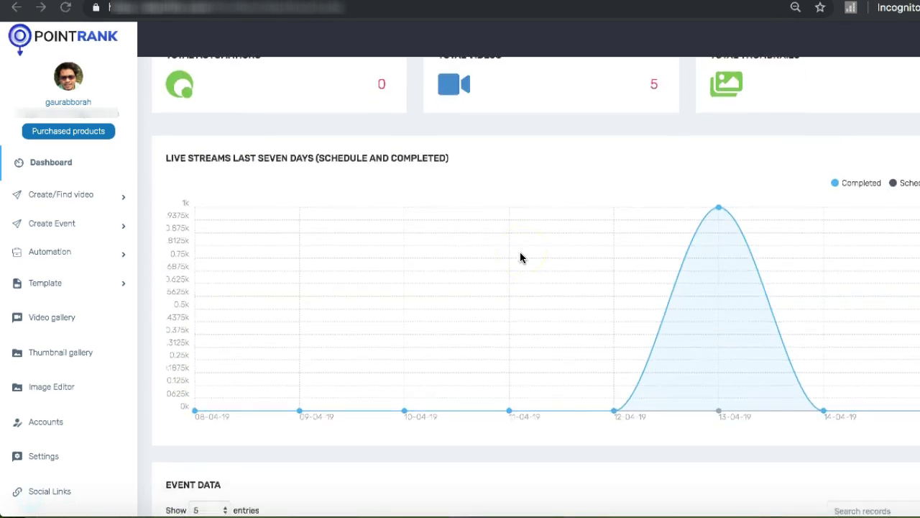
pyautogui.scroll(-3, 520, 257)
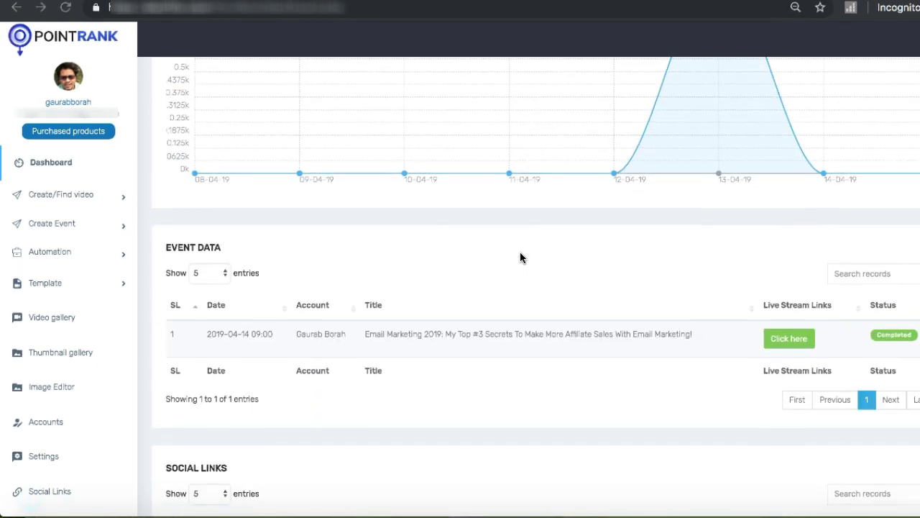
pyautogui.scroll(-1, 287, 291)
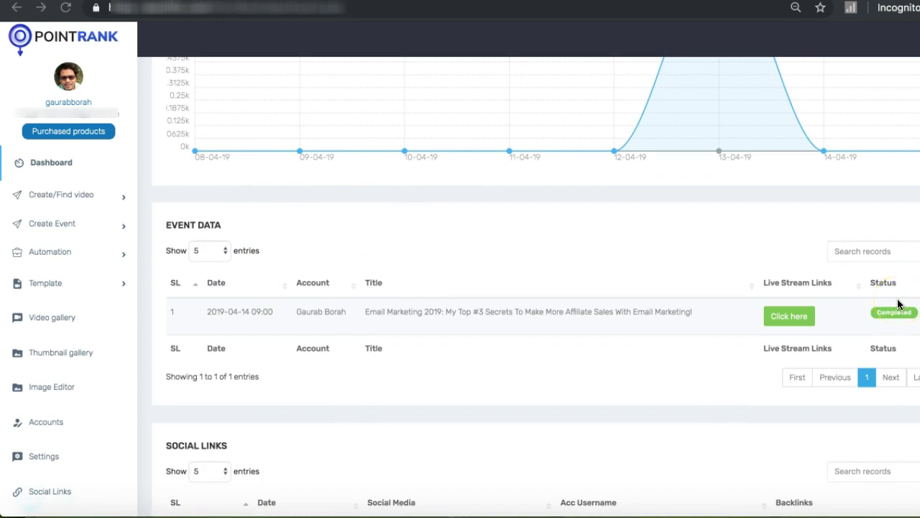
pyautogui.click(783, 317)
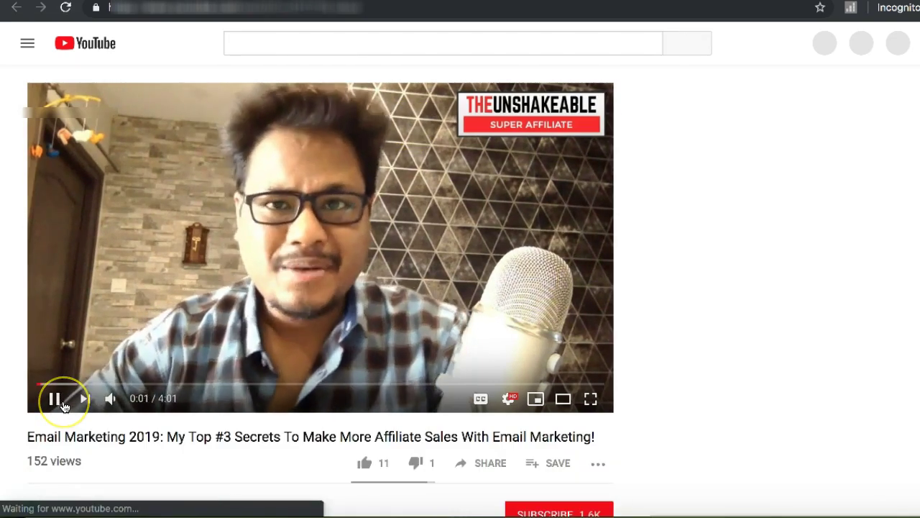
# Pause the Email Marketing 2019 stream replay at 0:03 of 4:01.
pyautogui.click(61, 405)
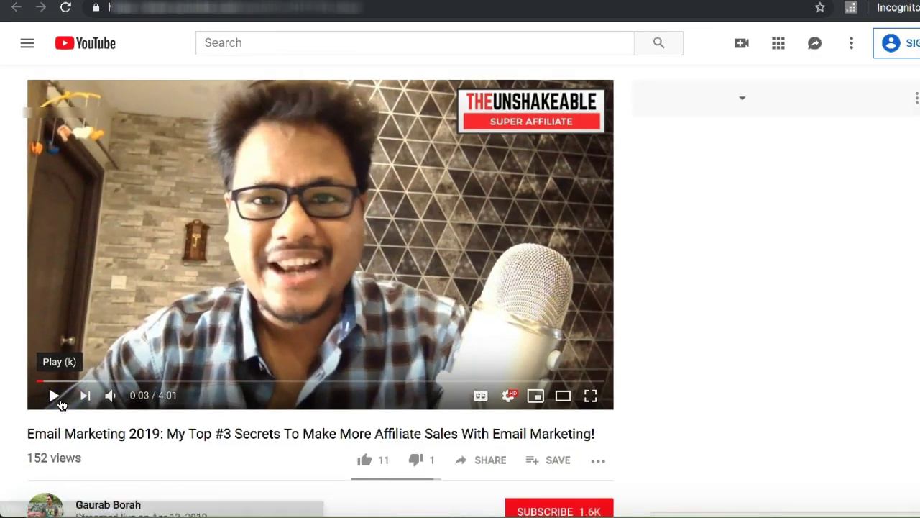
pyautogui.scroll(-1, 62, 406)
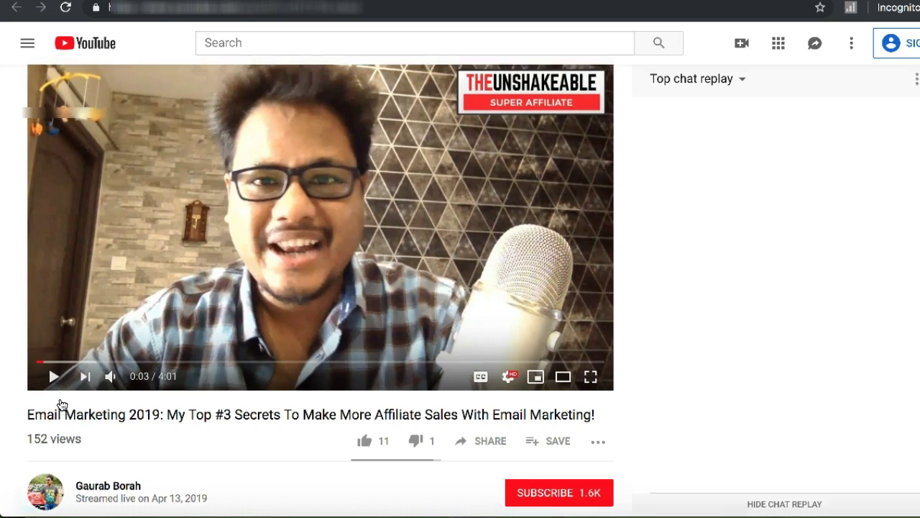
pyautogui.scroll(1, 62, 406)
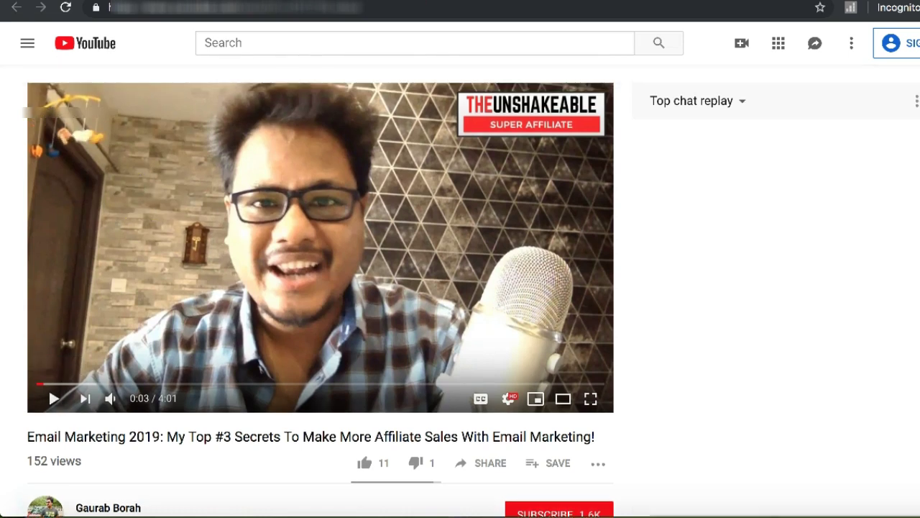
# Close the YouTube tab and review the dashboard listing Email Marketing 2019 as Completed.
pyautogui.hotkey('ctrl', 'w')
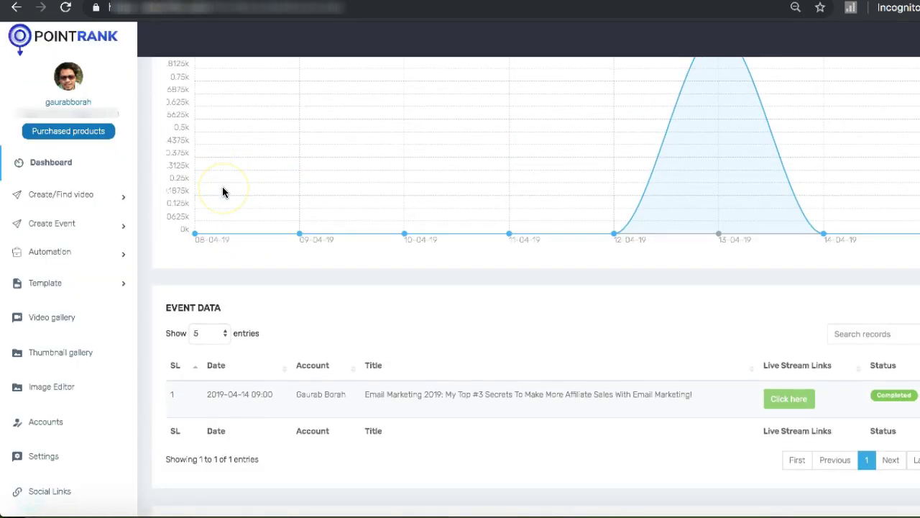
pyautogui.scroll(-3, 222, 188)
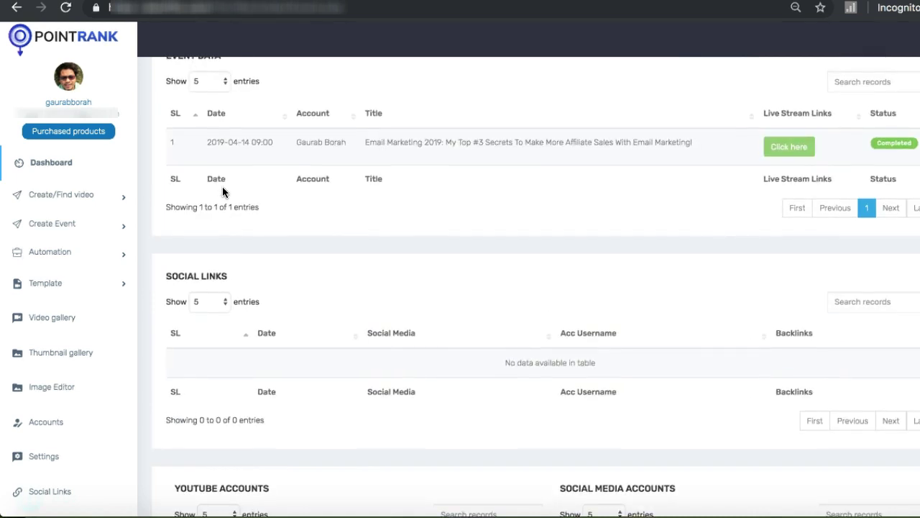
pyautogui.scroll(5, 223, 186)
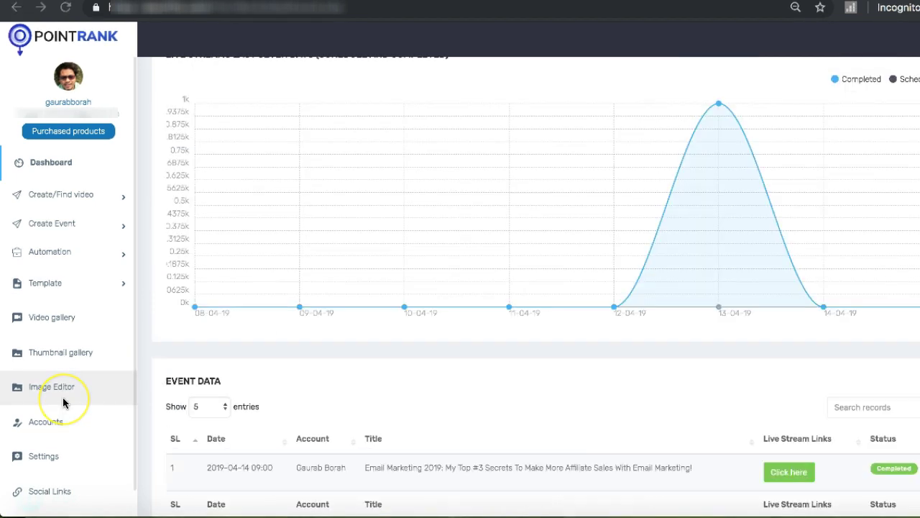